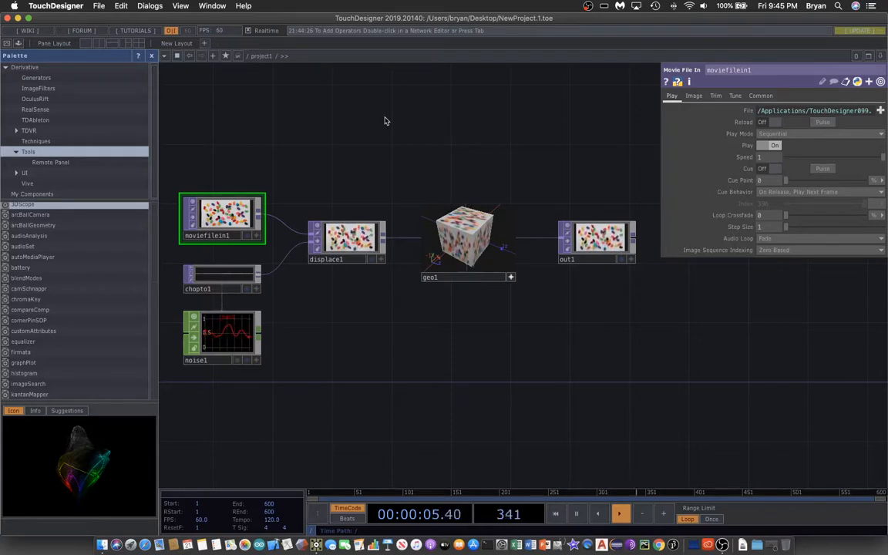
Step: Close the Palette and delete the default network's operators, keeping only out1
click(152, 55)
scroll(158, 112, left, 5)
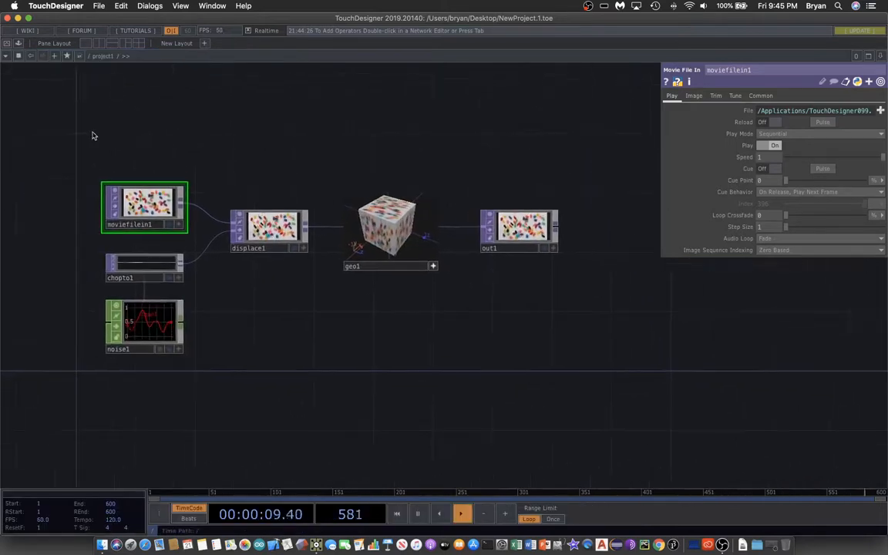
right_drag(91, 133, 443, 383)
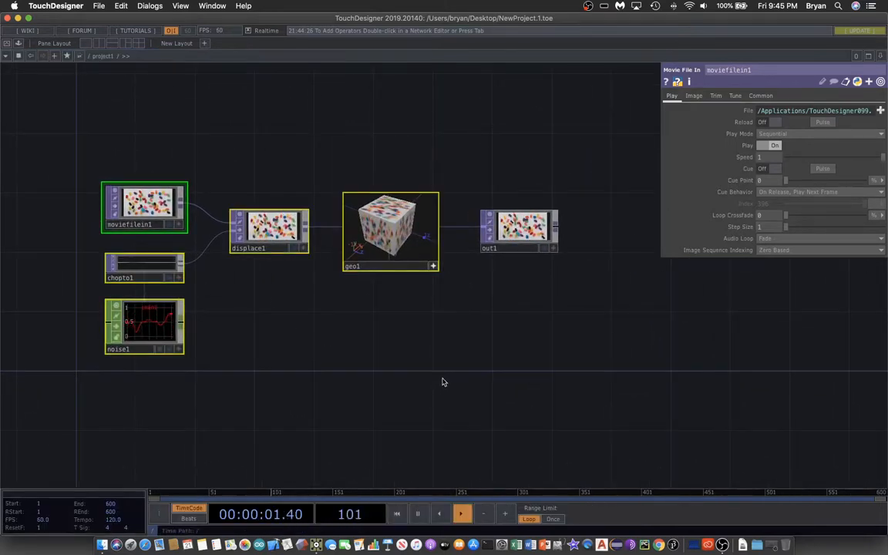
key(Delete)
Step: Create a project folder named PlaySound003 on the Desktop with an Audio media folder, renaming and saving the project file as PlaySound003
click(99, 5)
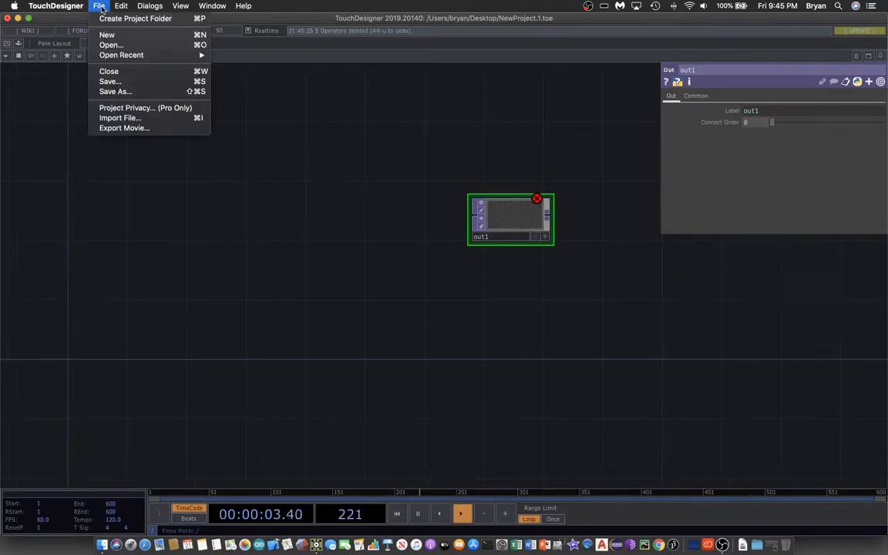
click(106, 19)
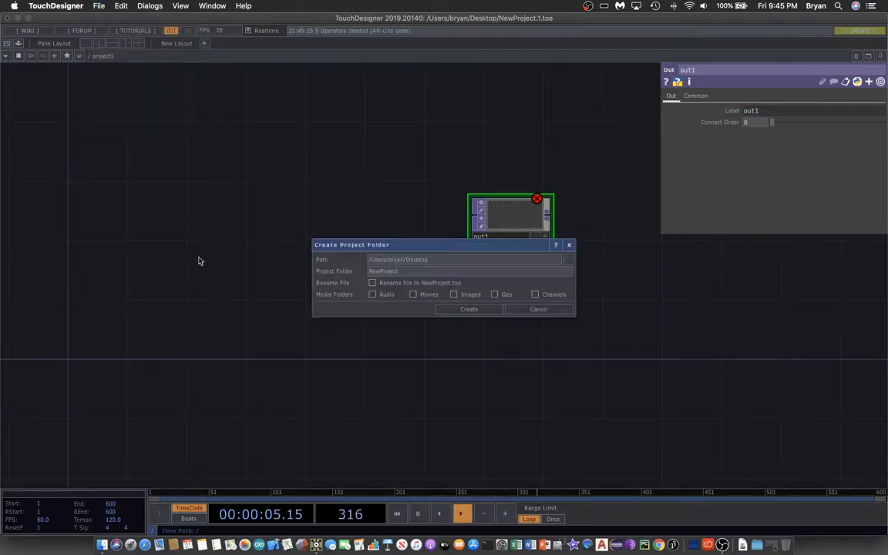
drag(423, 247, 253, 130)
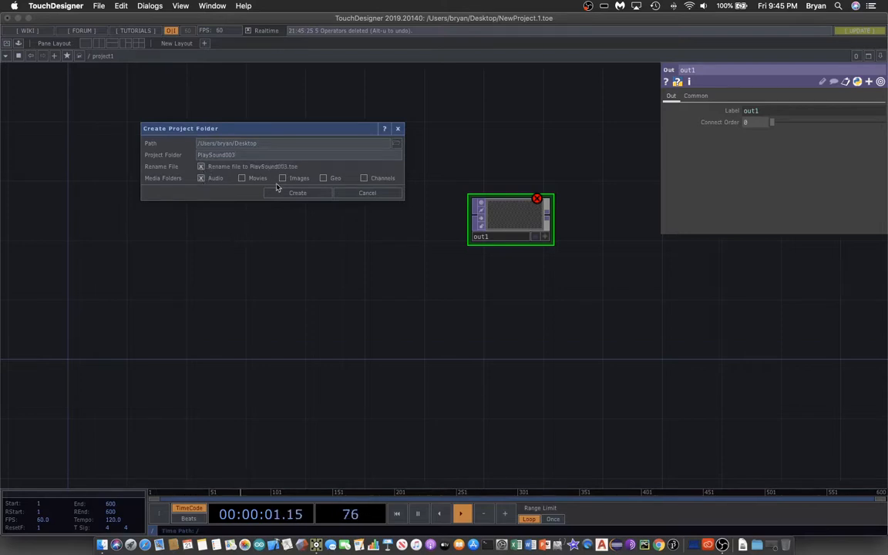
click(297, 193)
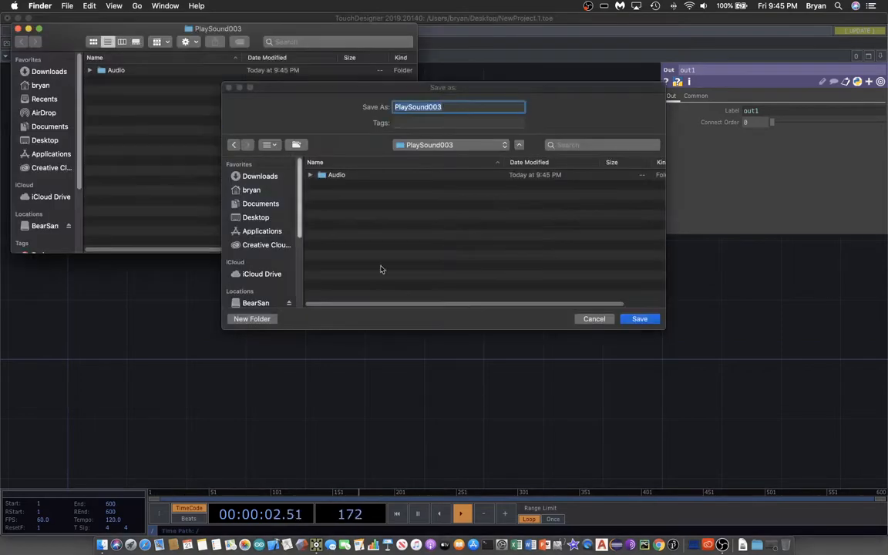
click(649, 320)
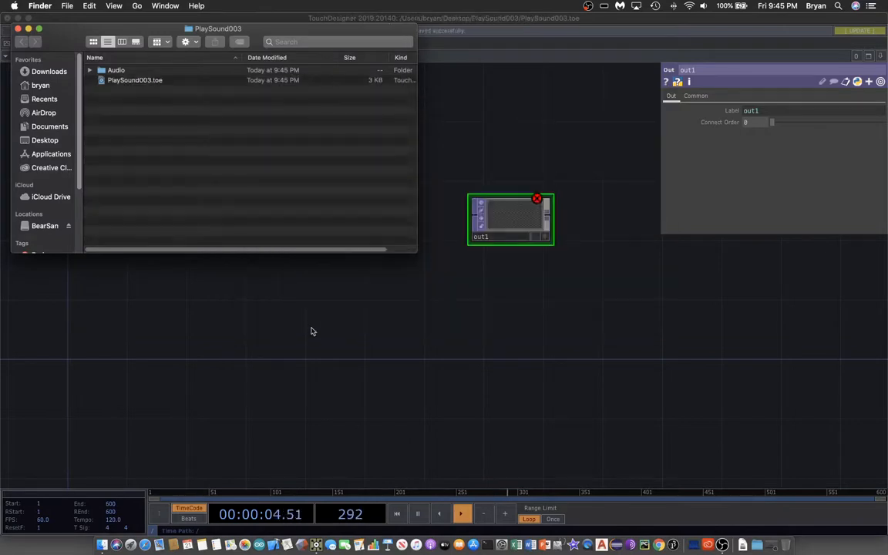
Step: Arrange the windows so the Music Loops folder and PlaySound003 folder are both accessible, and open the project's Audio folder
click(312, 331)
drag(190, 23, 225, 257)
drag(59, 34, 357, 48)
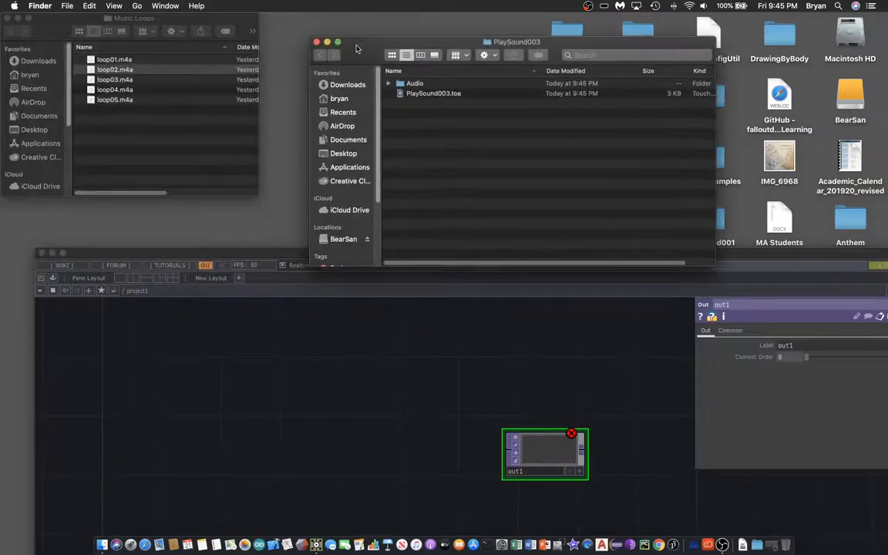
double_click(408, 87)
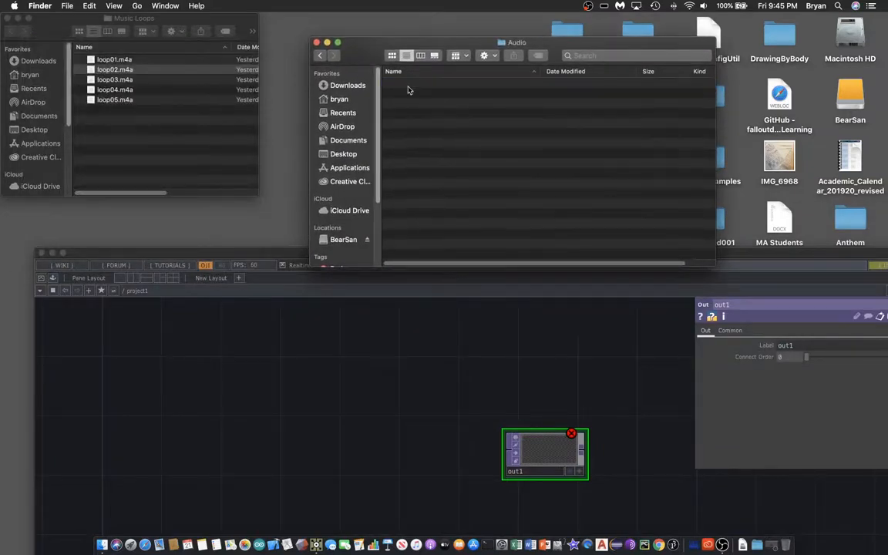
Step: Copy loop01.m4a through loop05.m4a from the Music Loops folder into the project's Audio folder
click(141, 147)
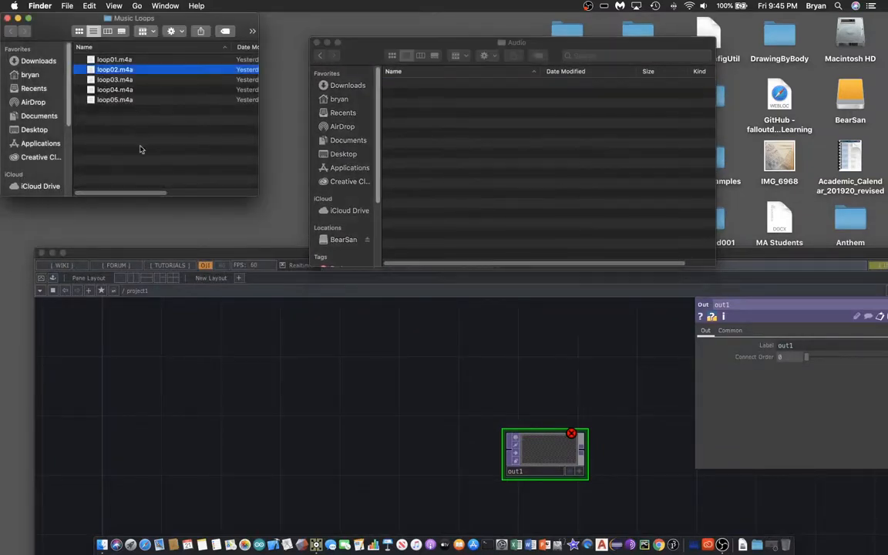
drag(163, 169, 97, 58)
right_click(98, 61)
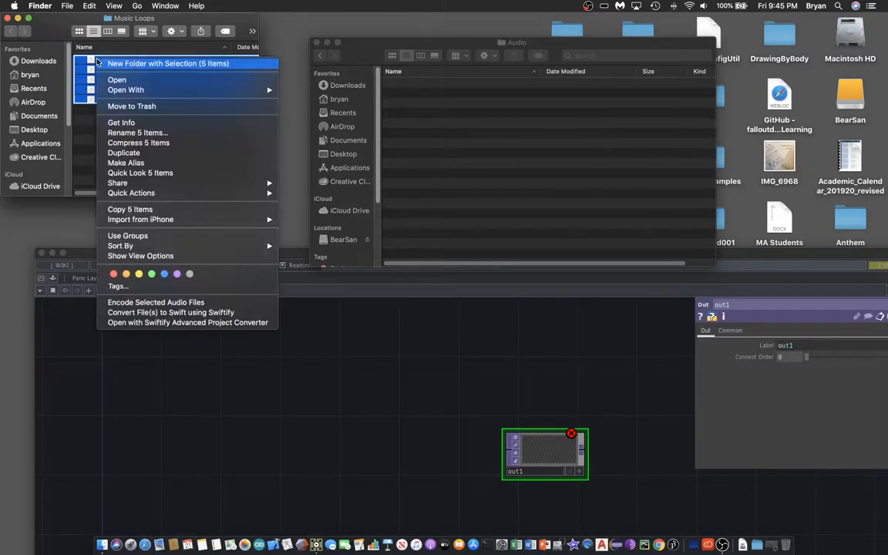
click(168, 209)
click(442, 110)
right_click(442, 109)
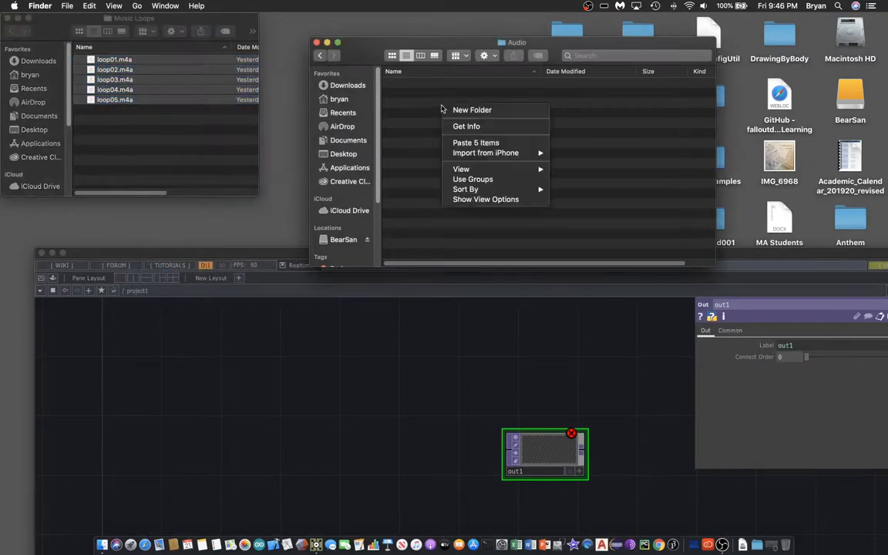
click(477, 143)
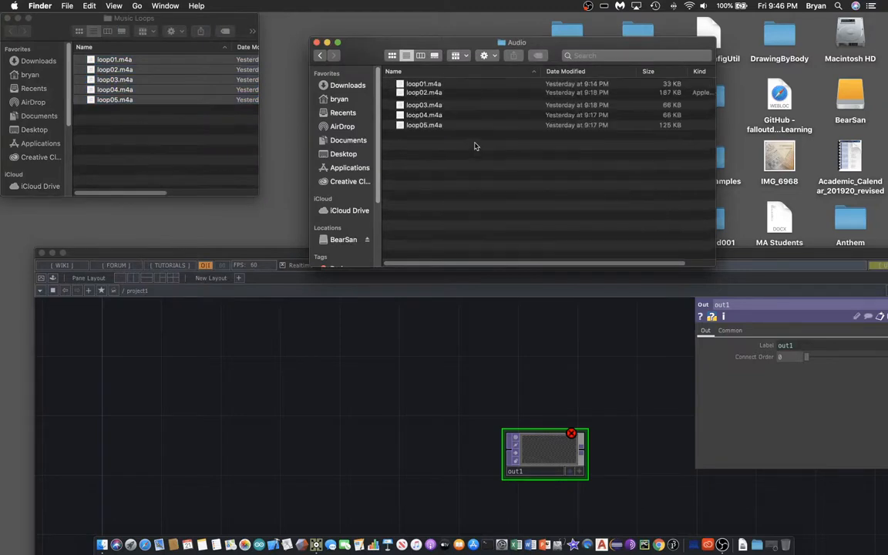
Step: Add loop01.m4a through loop05.m4a from the project's Audio folder to the TouchDesigner network as Audio File In operators, then maximize the window
drag(360, 51, 218, 24)
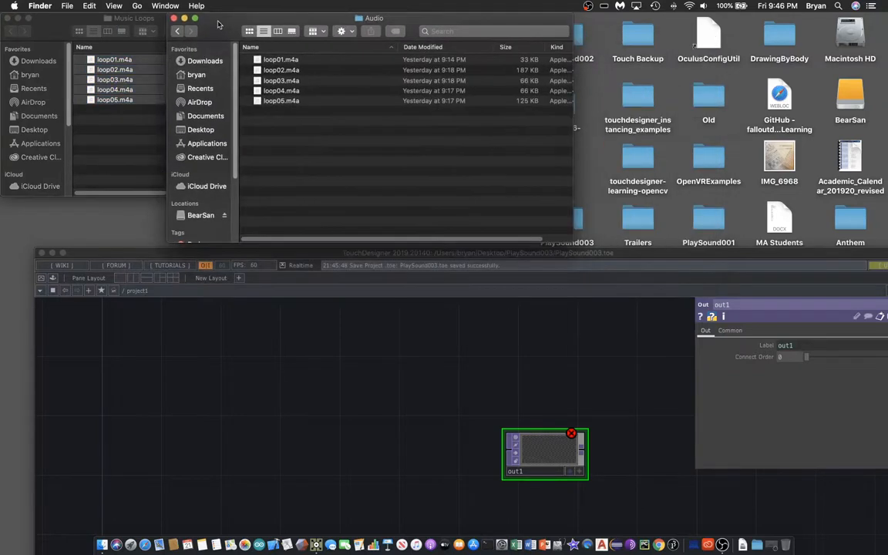
click(689, 263)
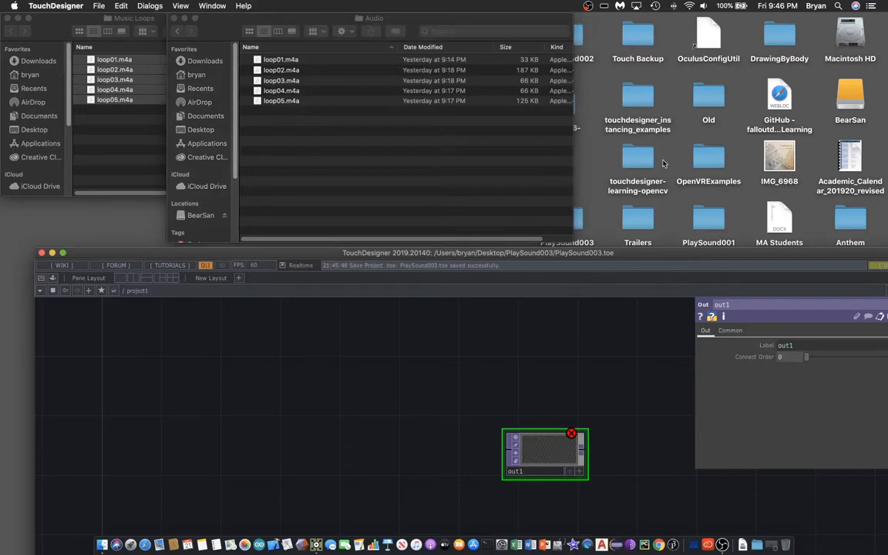
drag(688, 263, 679, 152)
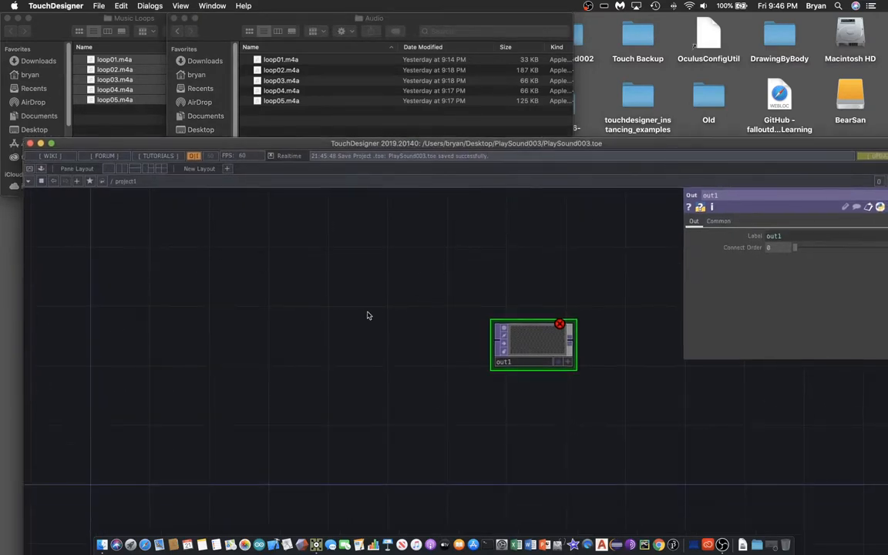
drag(259, 62, 129, 247)
drag(257, 73, 113, 339)
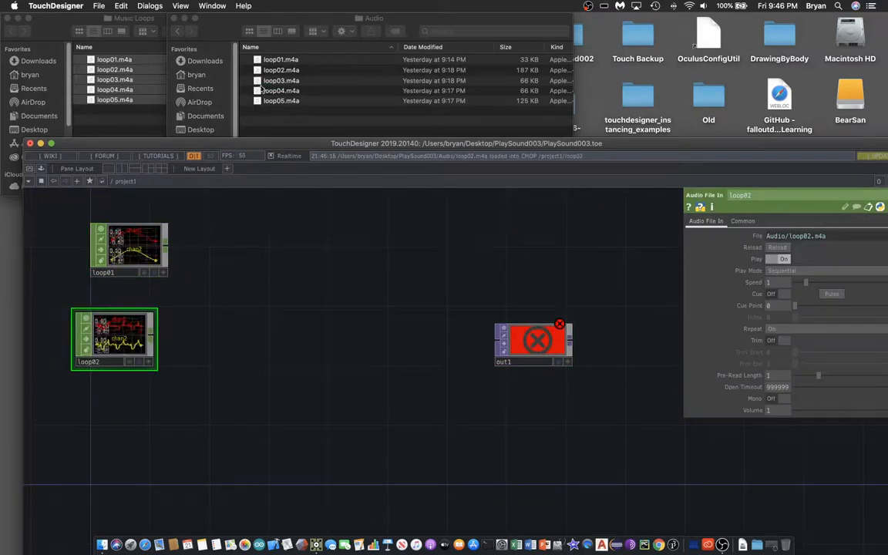
drag(266, 80, 235, 276)
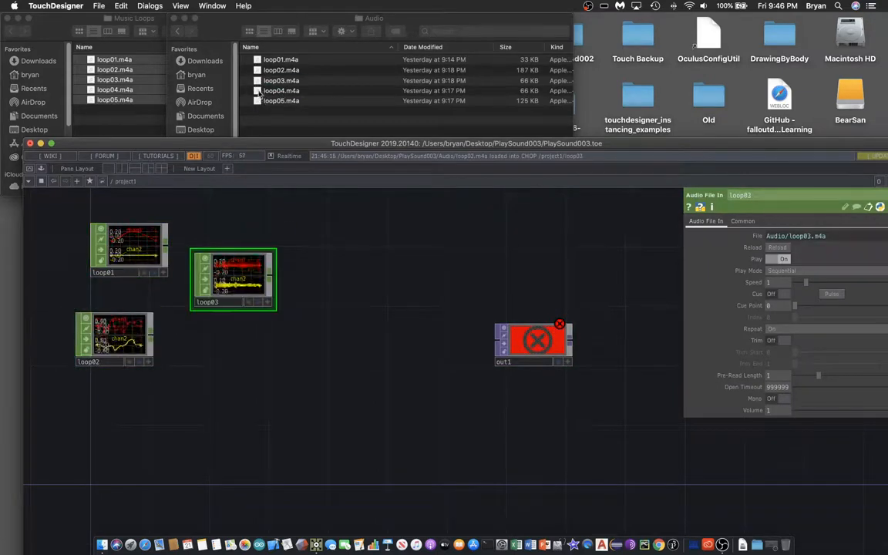
drag(263, 92, 353, 221)
drag(259, 103, 337, 324)
double_click(688, 145)
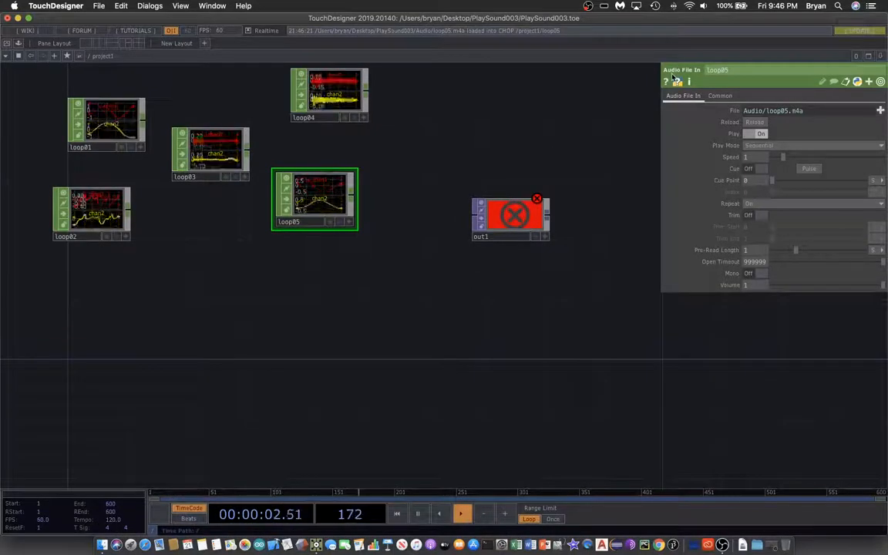
Step: Line up the loop02, loop03, loop04 and loop05 operators in a vertical column beneath loop01
drag(179, 392, 188, 380)
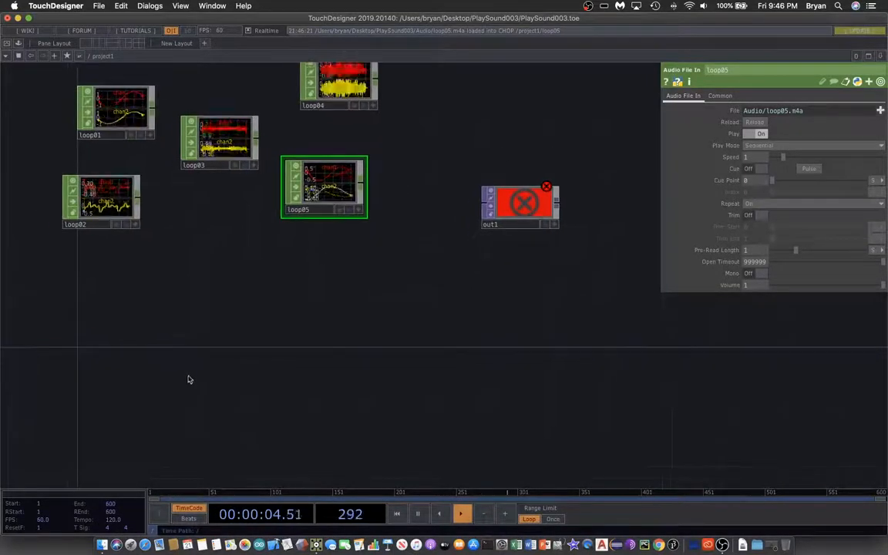
drag(98, 209, 112, 195)
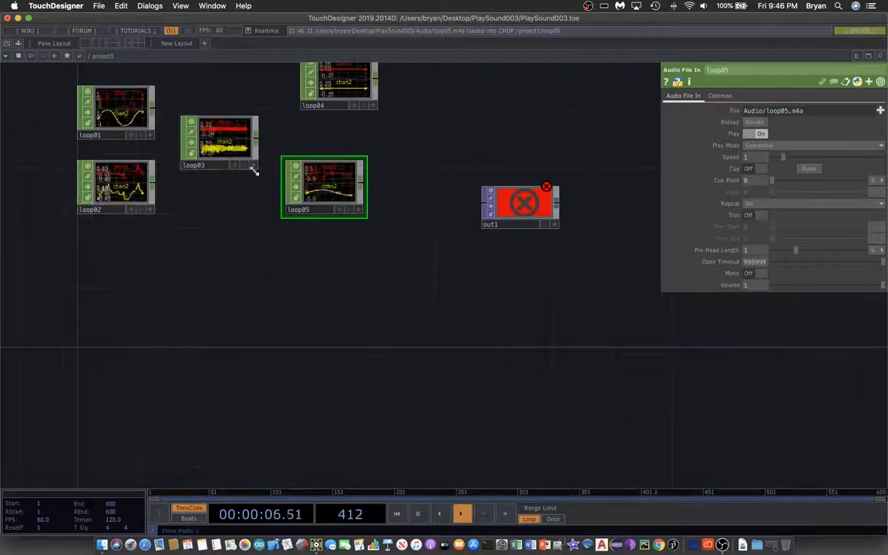
drag(204, 139, 100, 257)
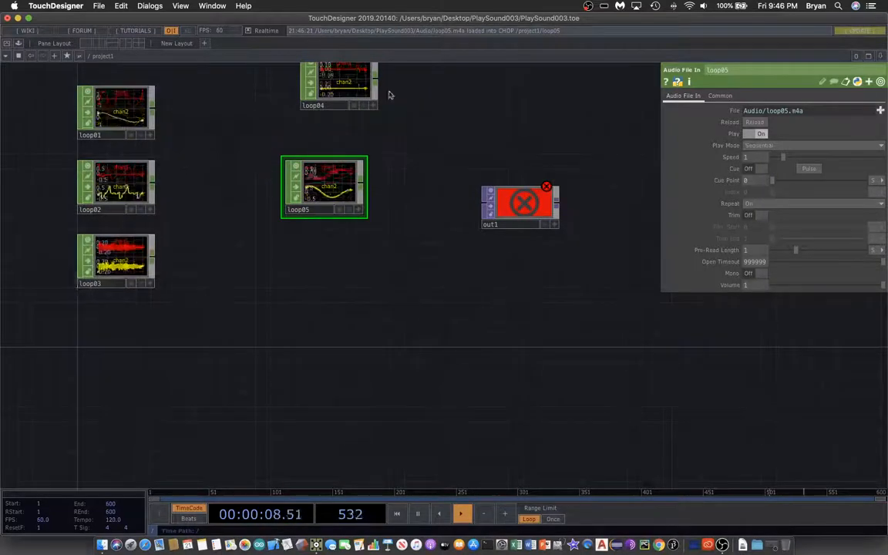
drag(350, 90, 127, 343)
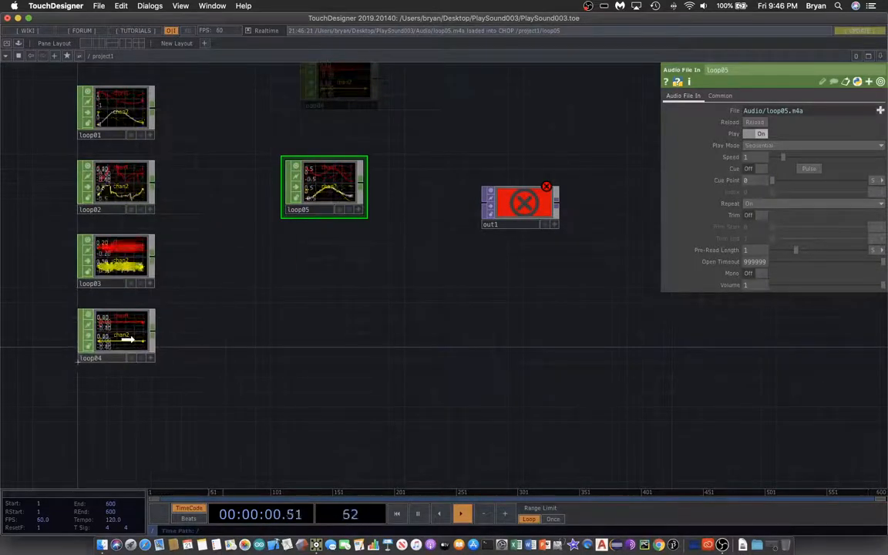
drag(327, 181, 119, 405)
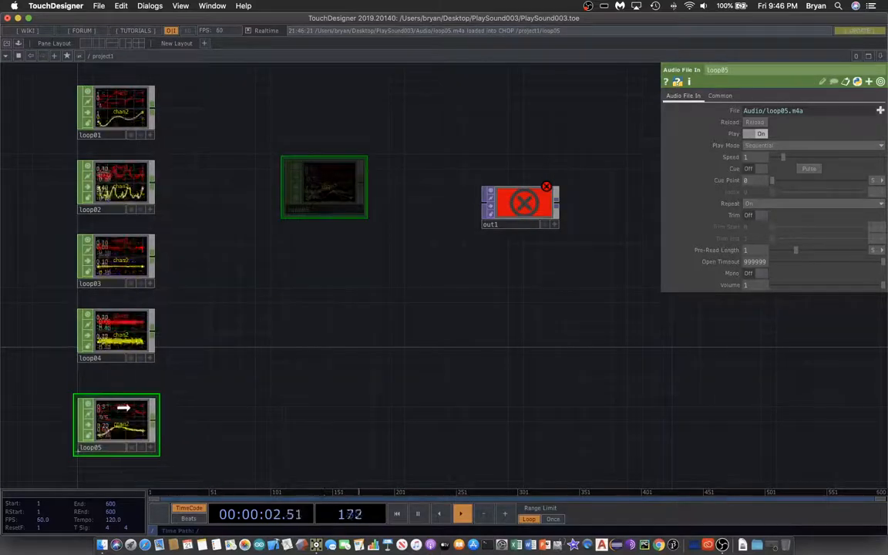
Step: Add a Switch CHOP to the network between the column of audio loops and out1
drag(289, 252, 295, 276)
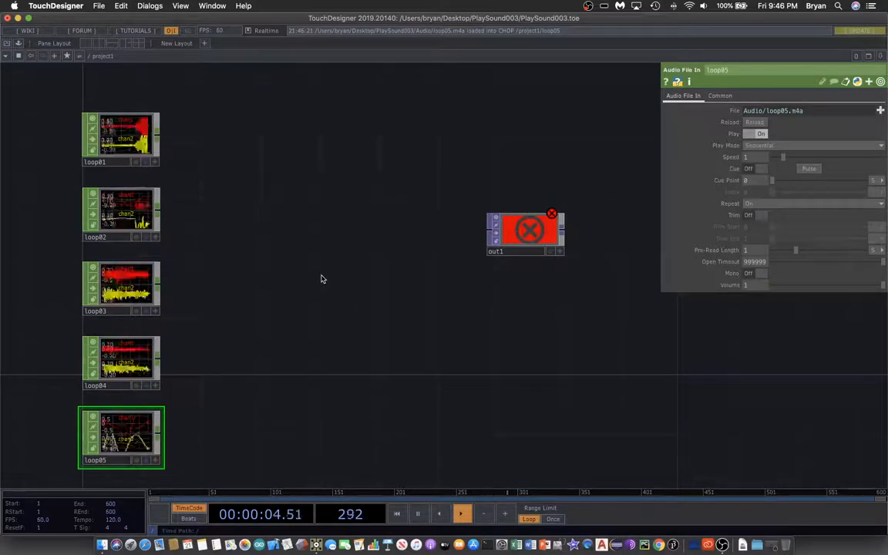
key(Tab)
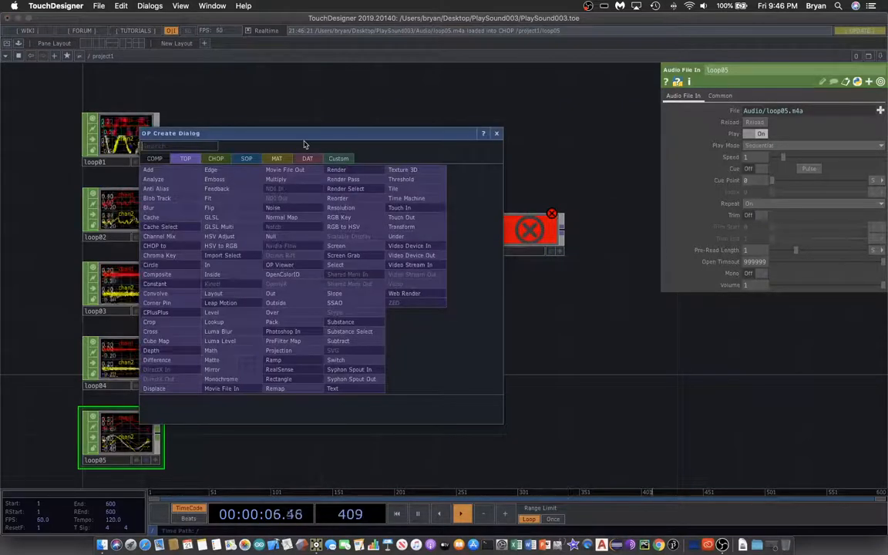
drag(299, 141, 380, 110)
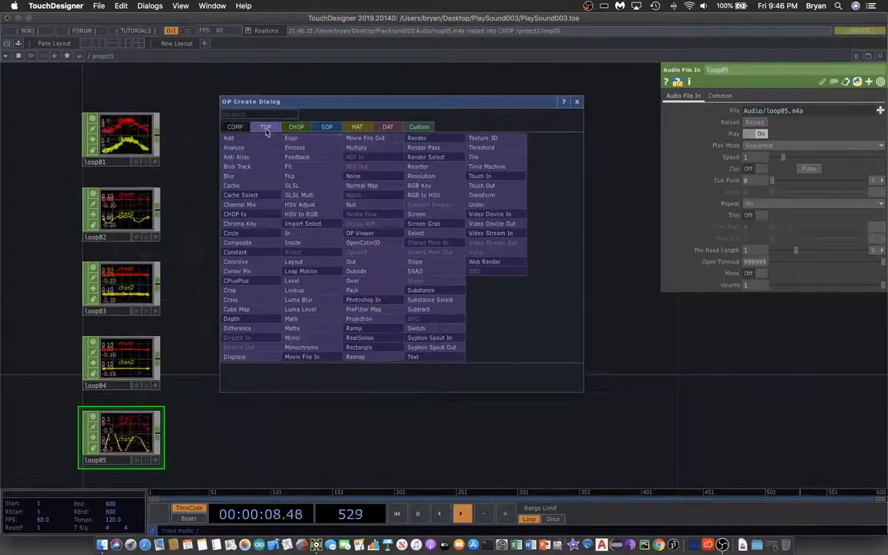
click(291, 129)
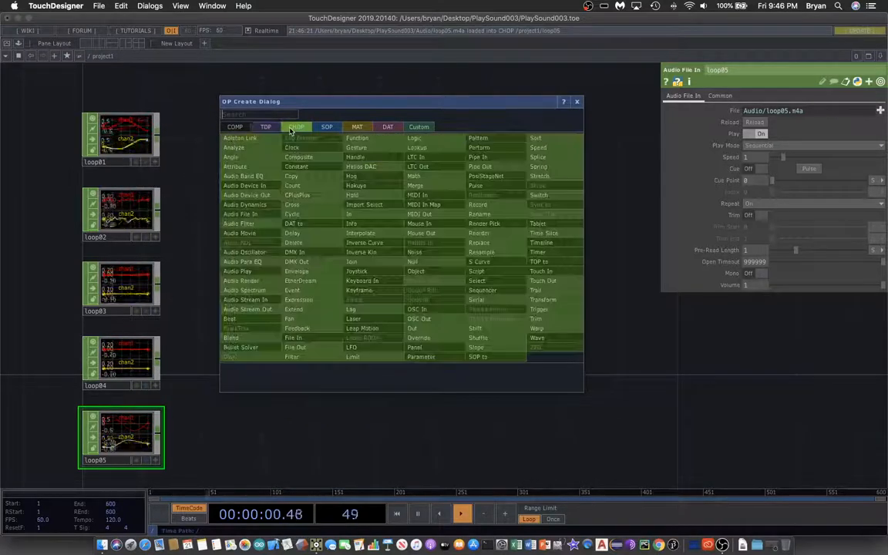
drag(291, 108, 333, 99)
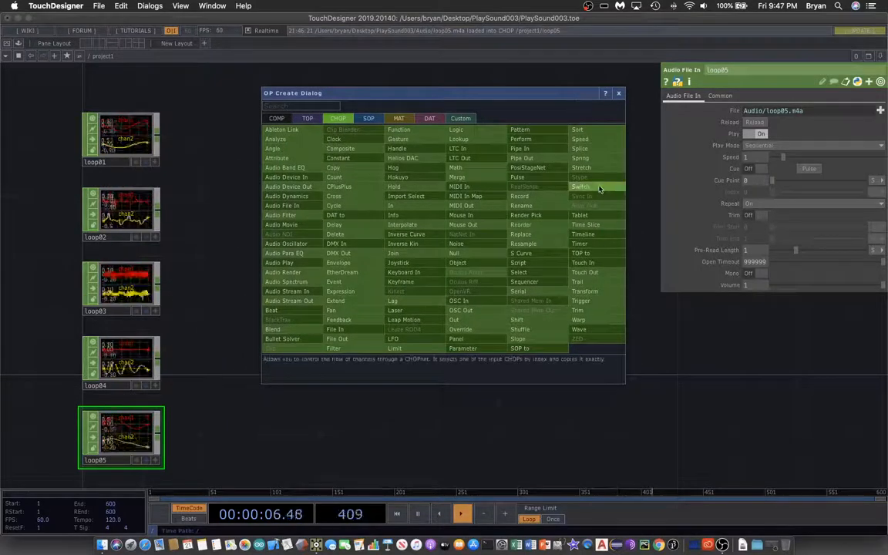
click(540, 169)
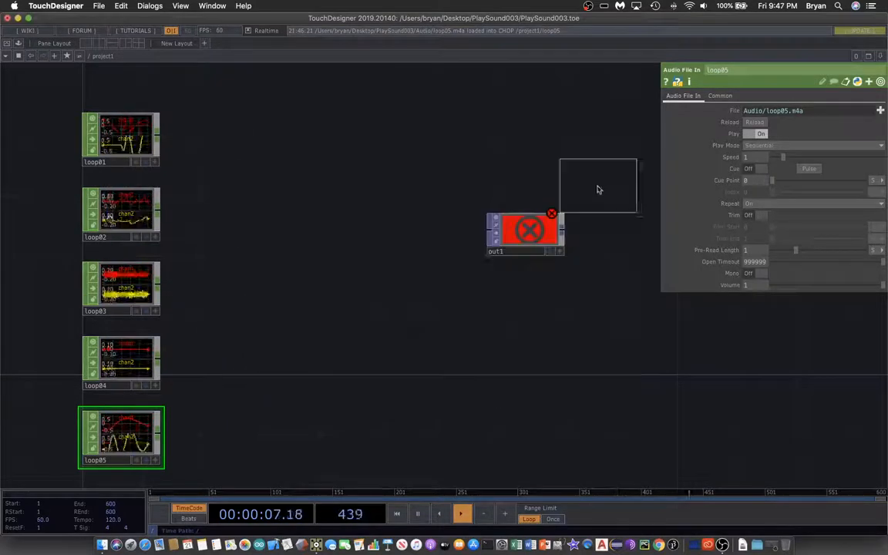
click(297, 249)
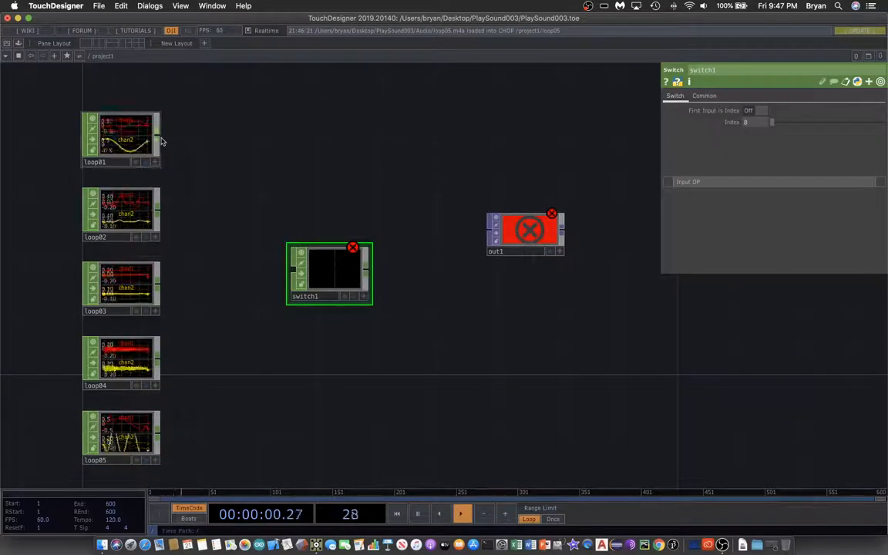
Step: Connect the outputs of loop01 through loop05, in order, to the input of switch1
drag(162, 141, 292, 268)
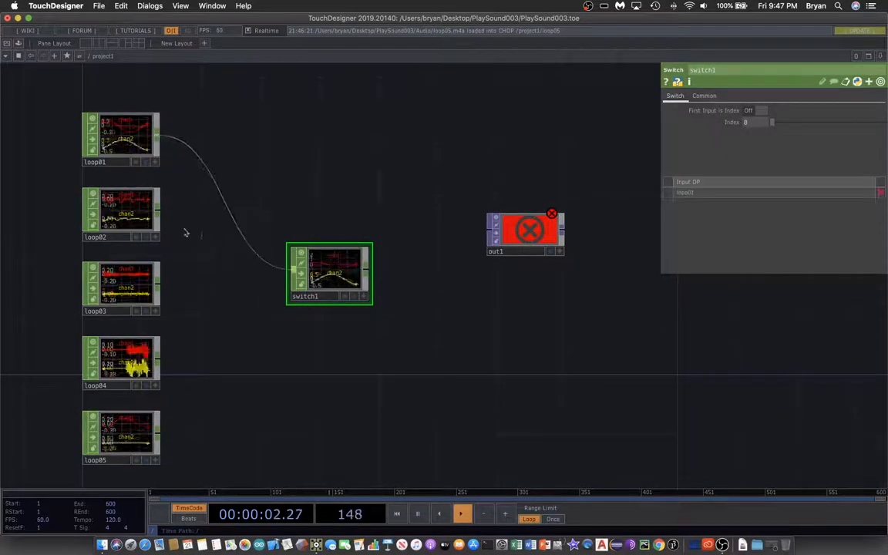
drag(160, 211, 289, 270)
drag(159, 284, 279, 282)
drag(160, 356, 286, 296)
drag(160, 434, 286, 271)
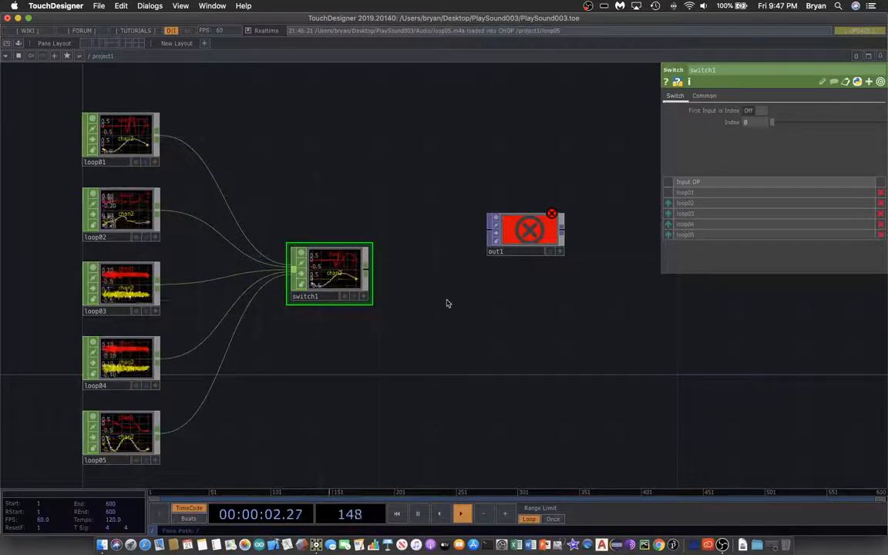
Step: Add an Audio Device Out CHOP beneath switch1 and connect switch1's output to its first input
drag(447, 299, 447, 282)
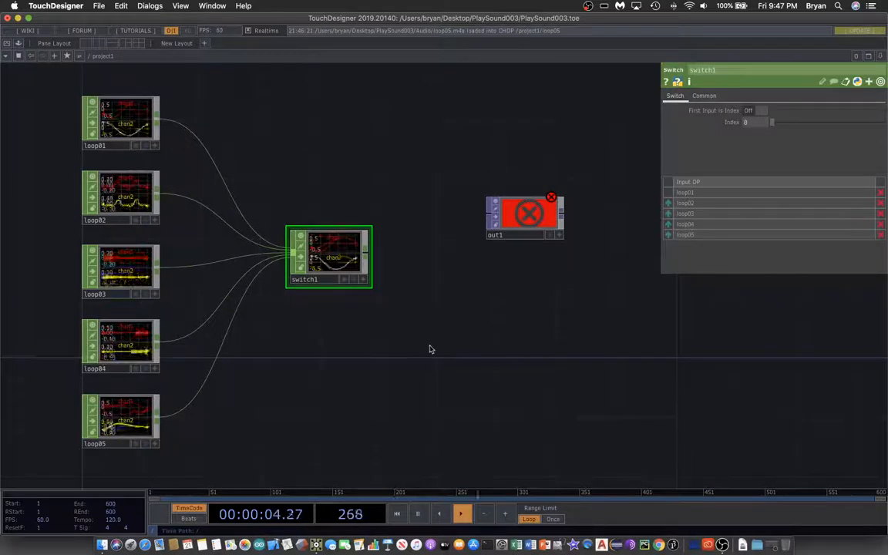
key(Tab)
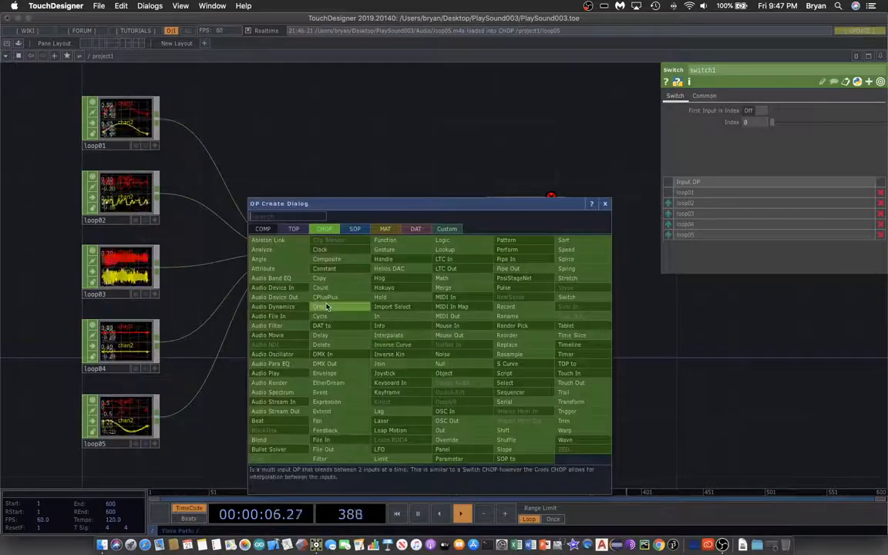
click(290, 297)
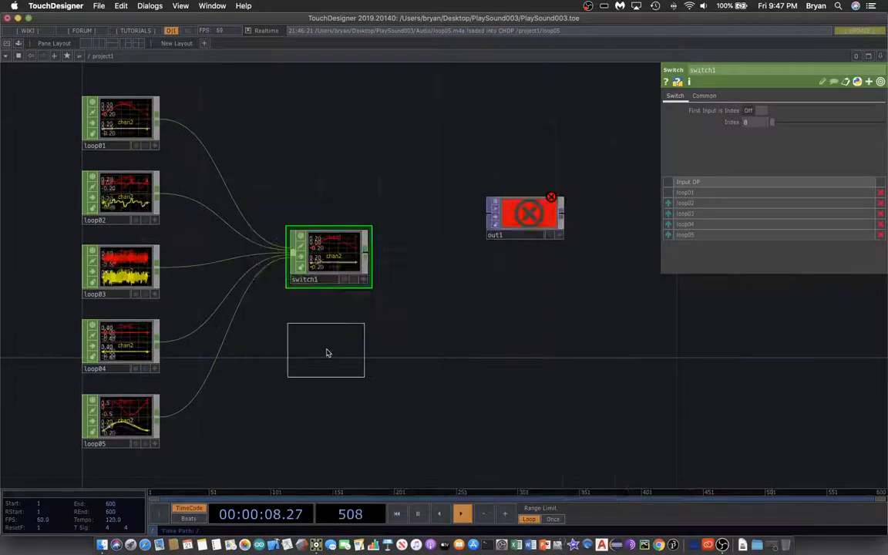
click(330, 355)
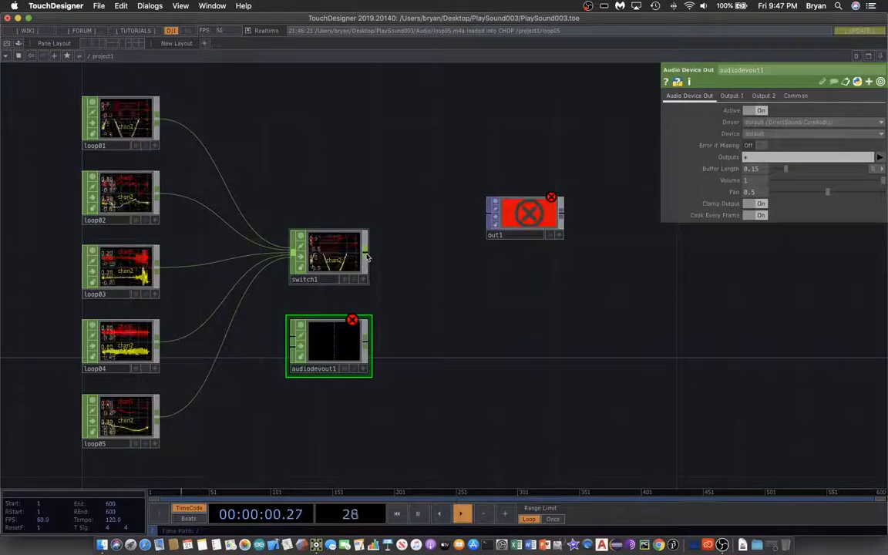
drag(367, 261, 294, 340)
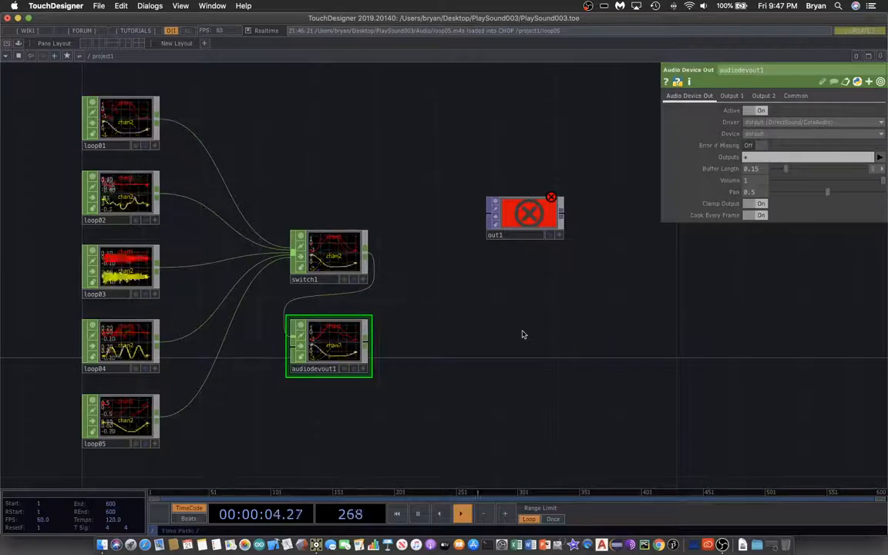
Step: Adjust the computer's sound volume, ending slightly lower, for the playing loop
key(XF86AudioRaiseVolume)
key(XF86AudioLowerVolume)
key(XF86AudioLowerVolume)
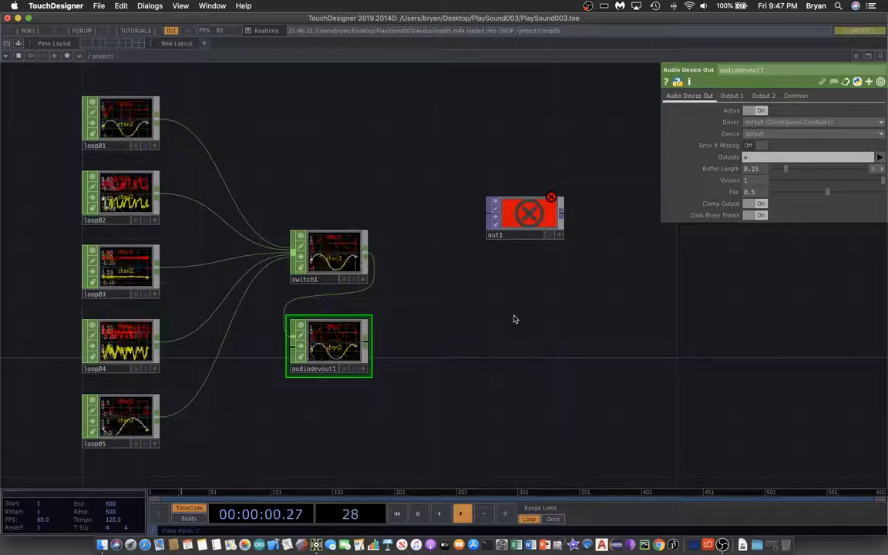
Step: Raise switch1's Index through 1 to 2 to change which loop plays
click(331, 264)
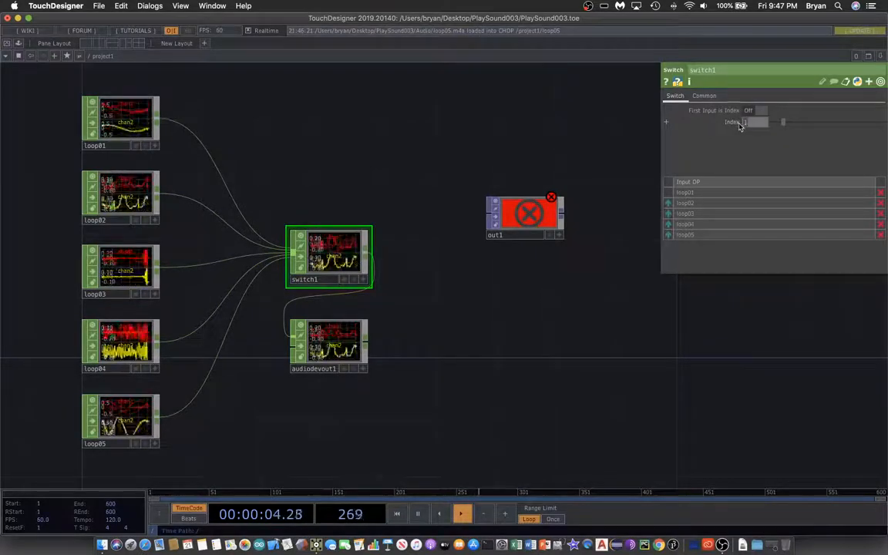
key(Up)
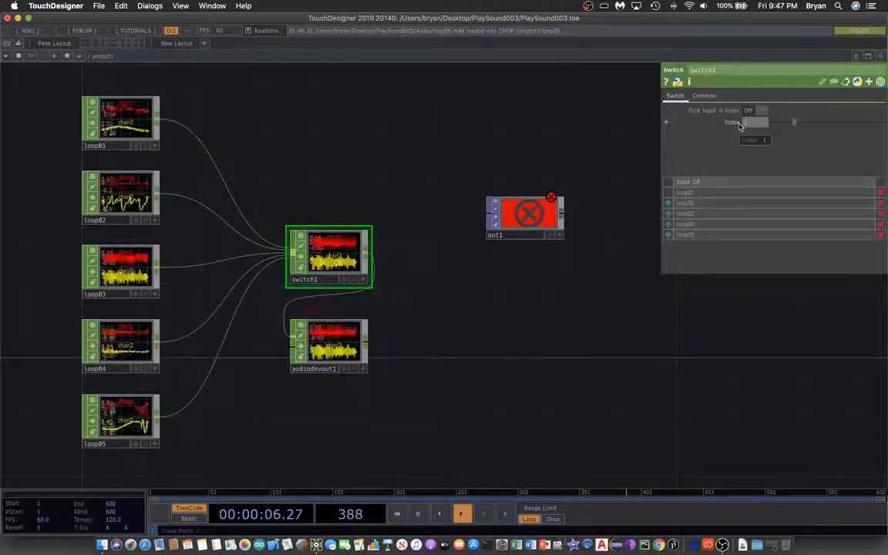
Step: Add a Keyboard In CHOP above switch1 and set its Number of Keys to 5
drag(627, 327, 601, 339)
drag(393, 175, 424, 255)
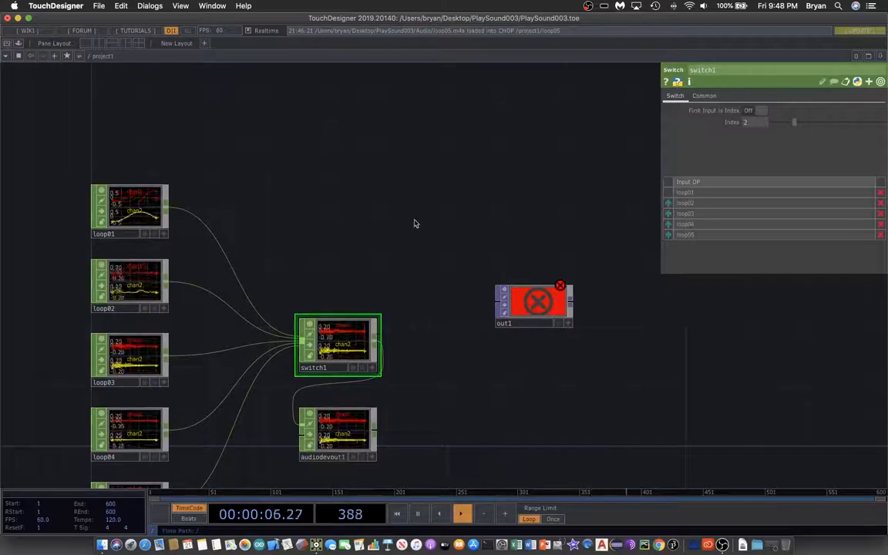
key(Tab)
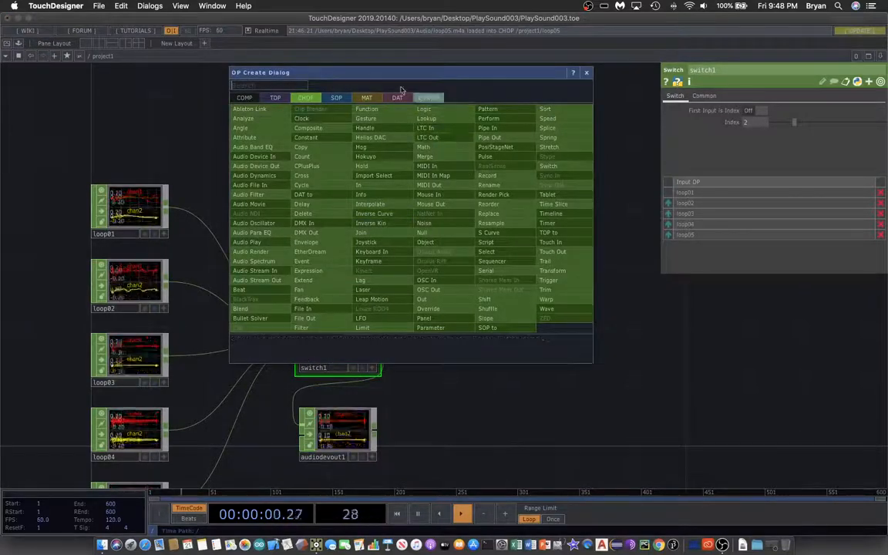
drag(427, 72, 553, 62)
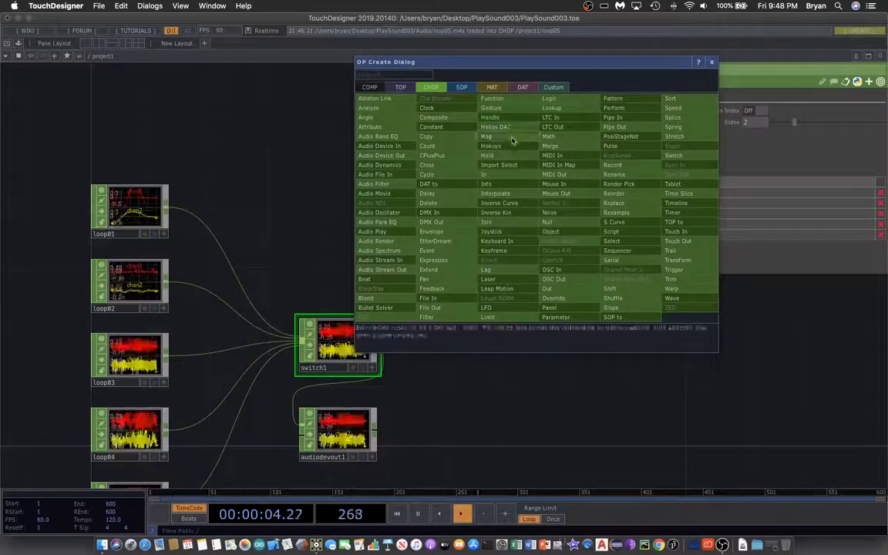
click(461, 217)
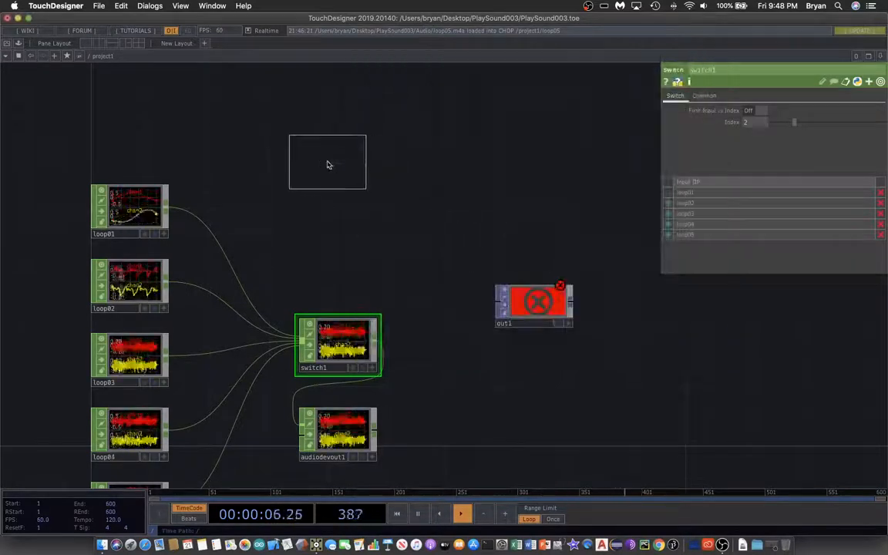
click(329, 149)
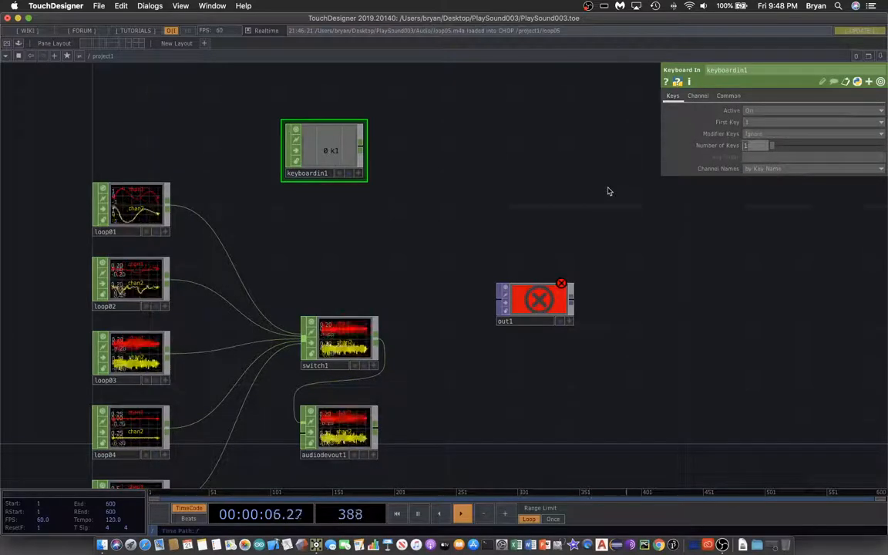
key(Return)
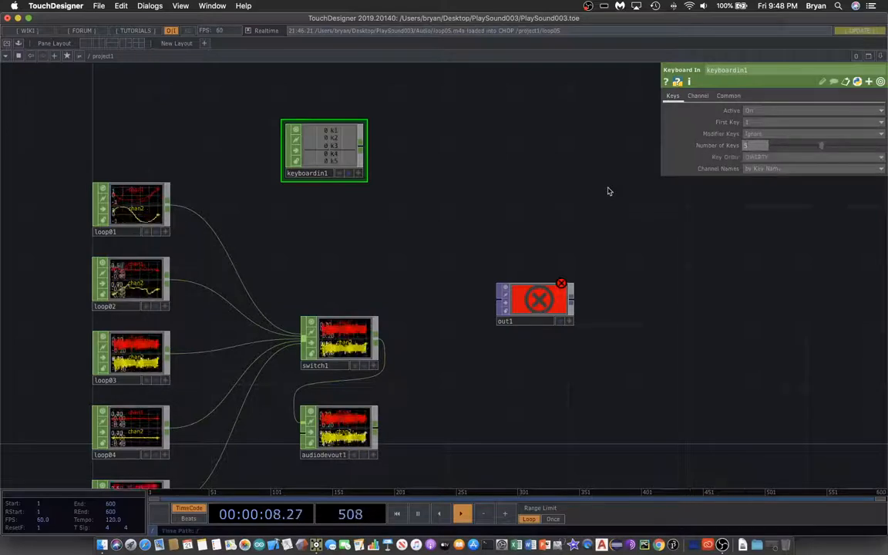
Step: Test the channels of keyboardin1 using number keys 2, 3 and 4
key(2)
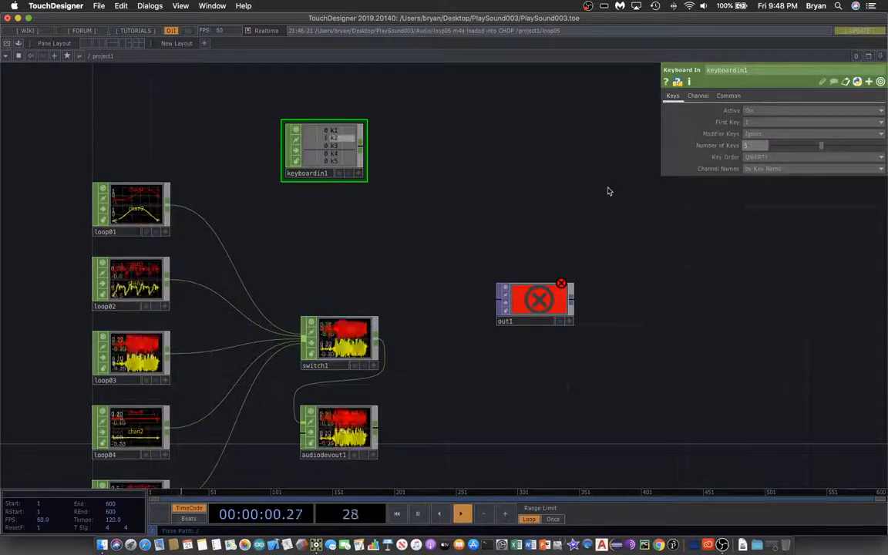
key(3)
key(4)
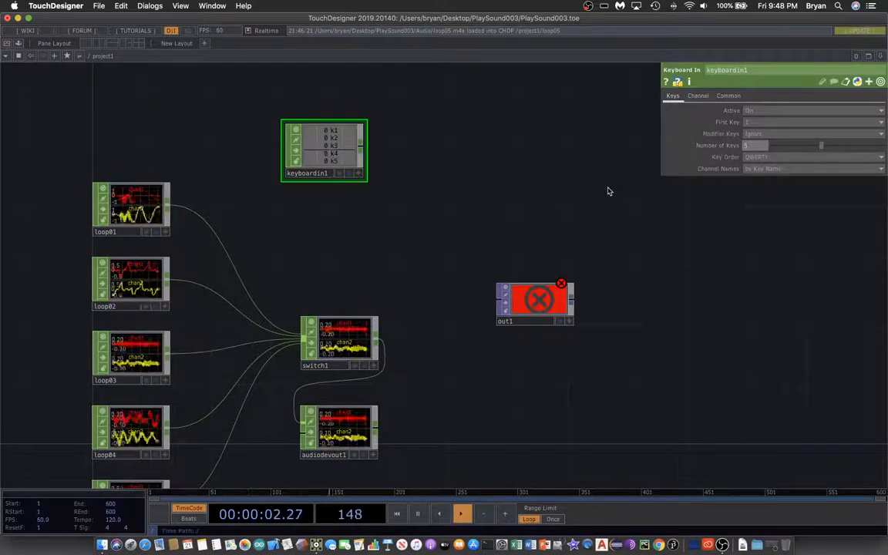
Step: Add a Logic CHOP beside keyboardin1, feed keyboardin1 into it, and set its Channel Pre OP to Radio Button
key(Tab)
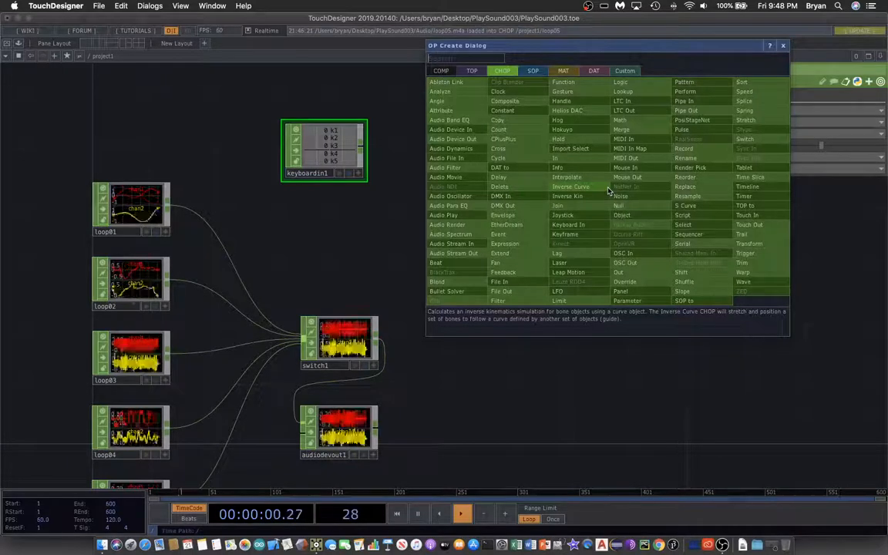
click(642, 85)
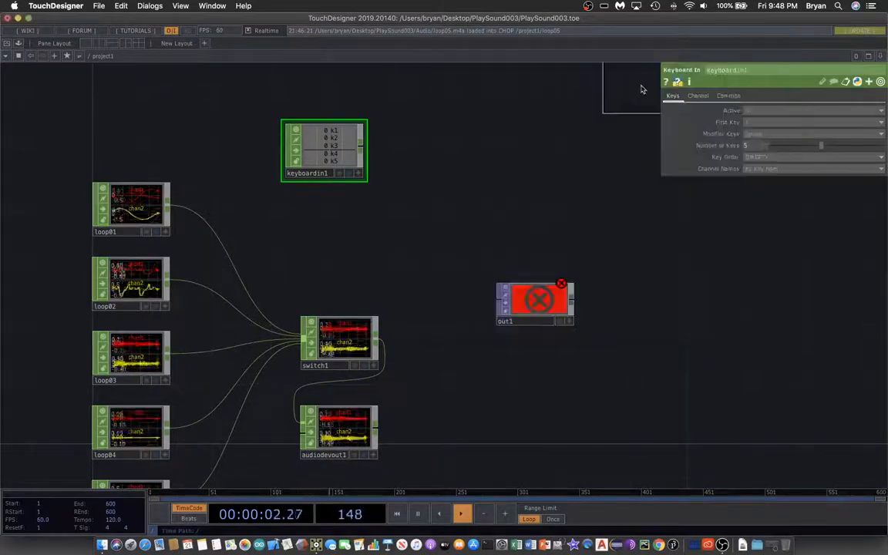
click(445, 152)
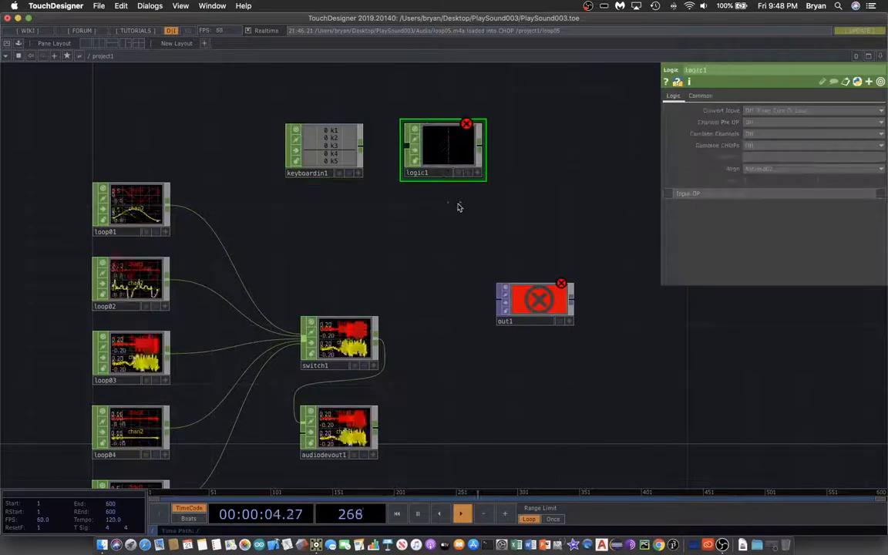
drag(361, 145, 409, 153)
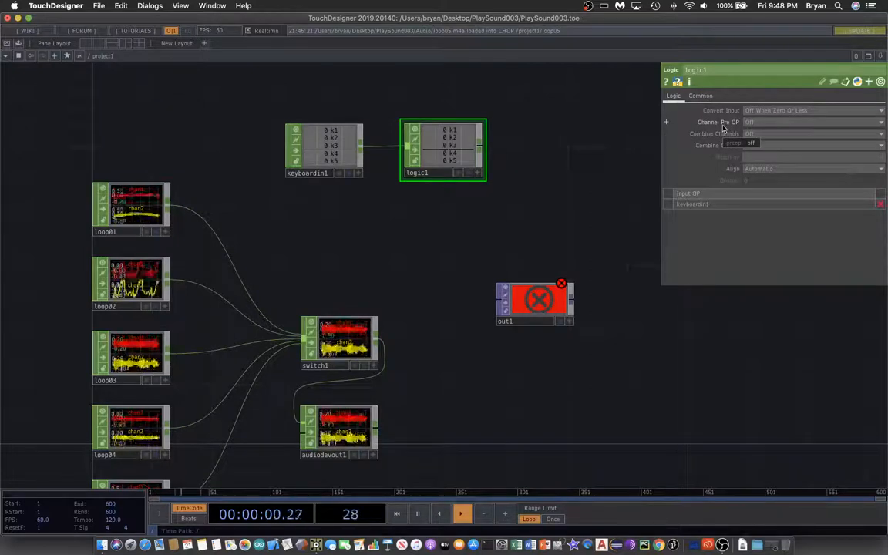
click(756, 123)
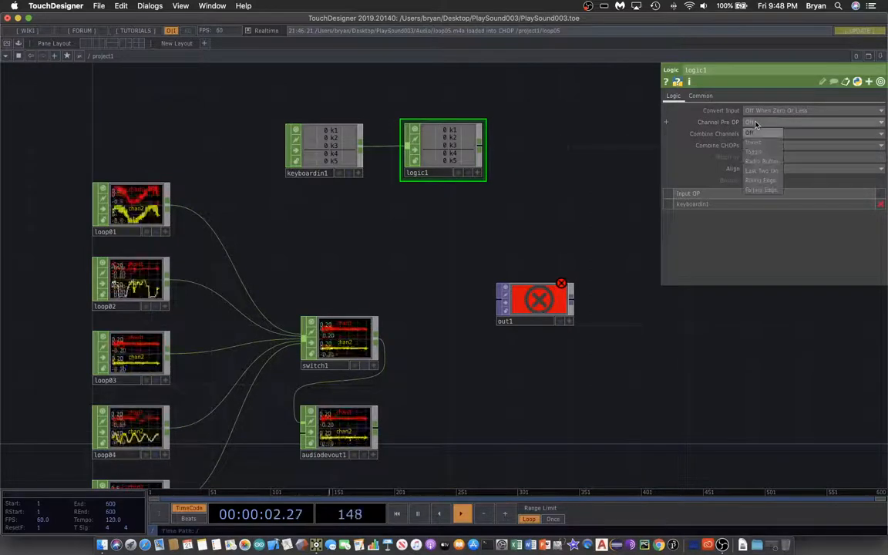
click(762, 161)
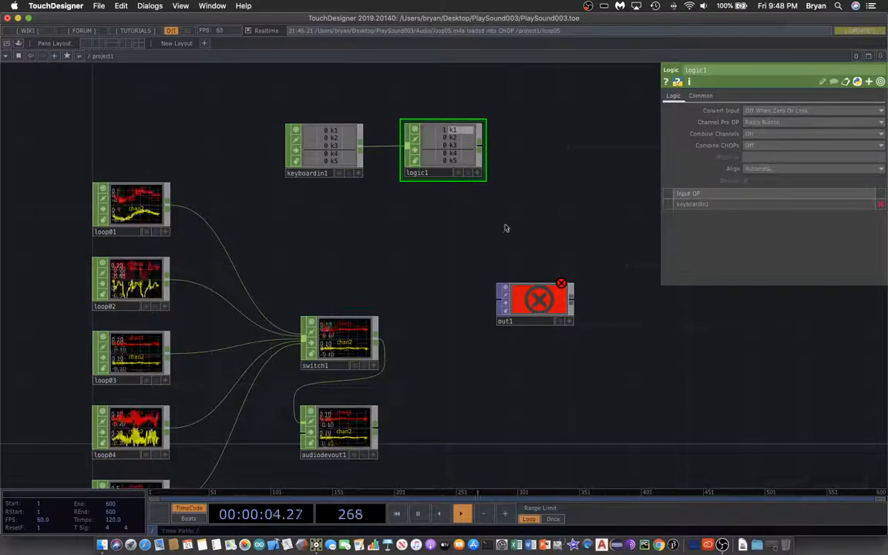
Step: Test logic1's radio-button behaviour by running through number keys 2 to 5 and back down to 1
scroll(456, 219, up, 2)
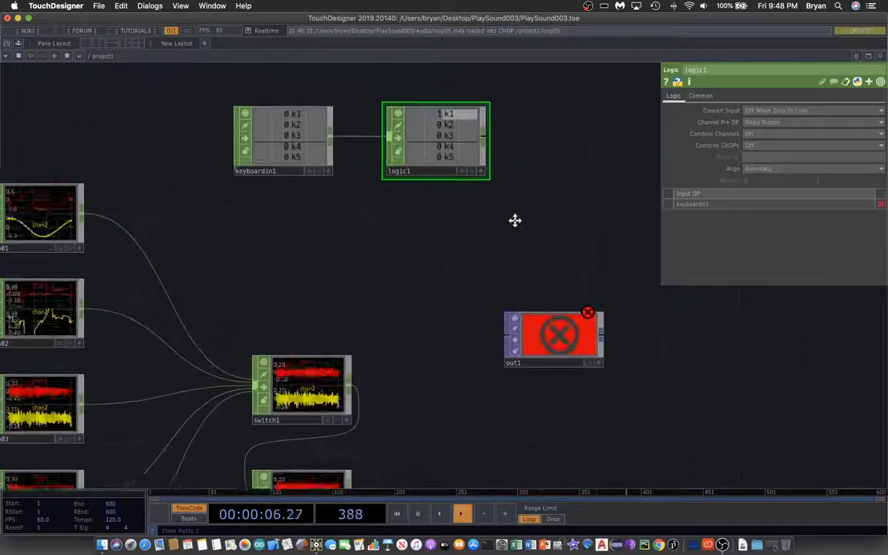
drag(515, 220, 508, 230)
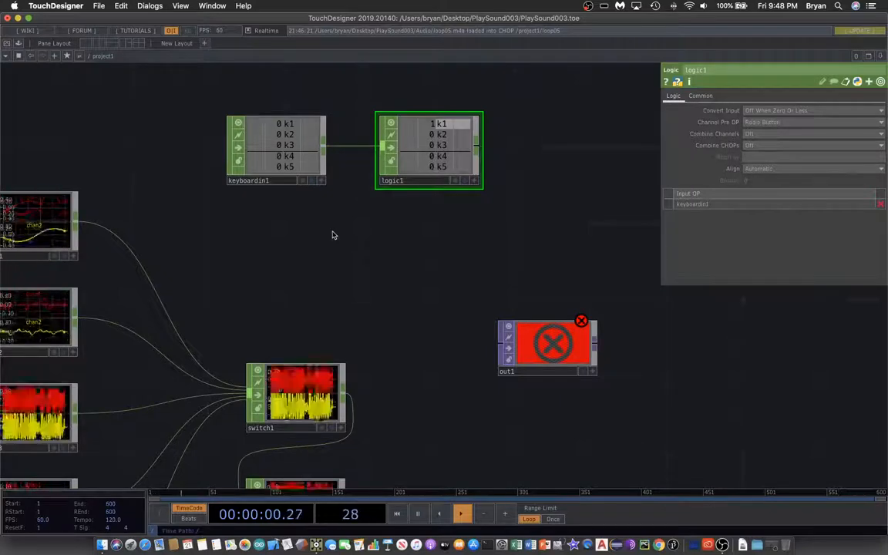
key(2)
key(3)
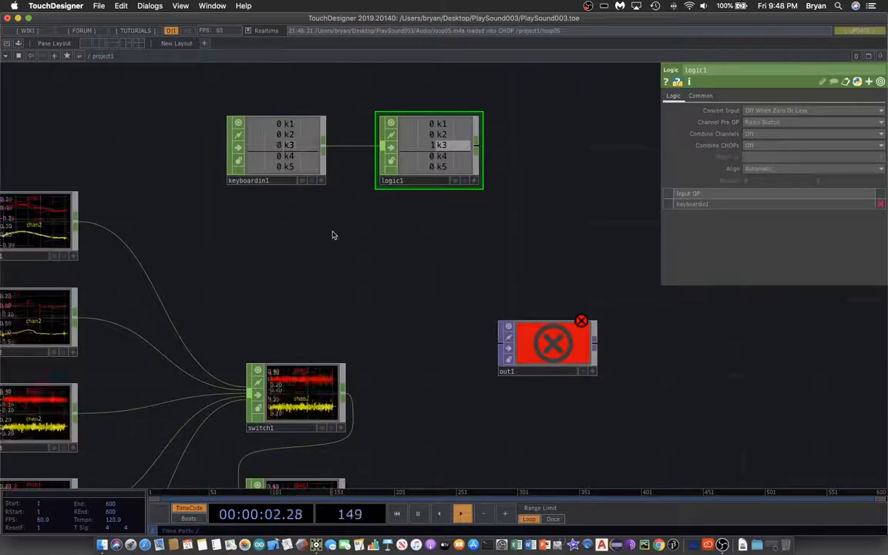
key(4)
key(5)
key(4)
key(3)
key(2)
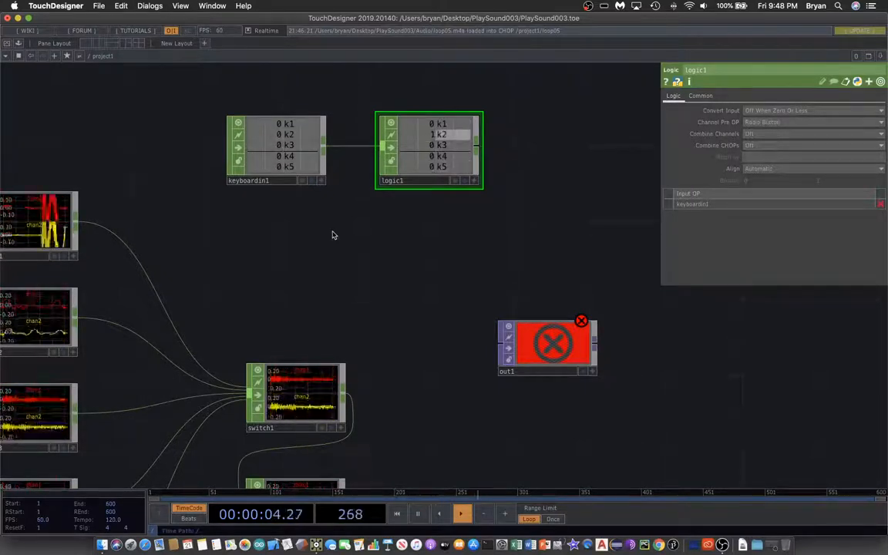
key(1)
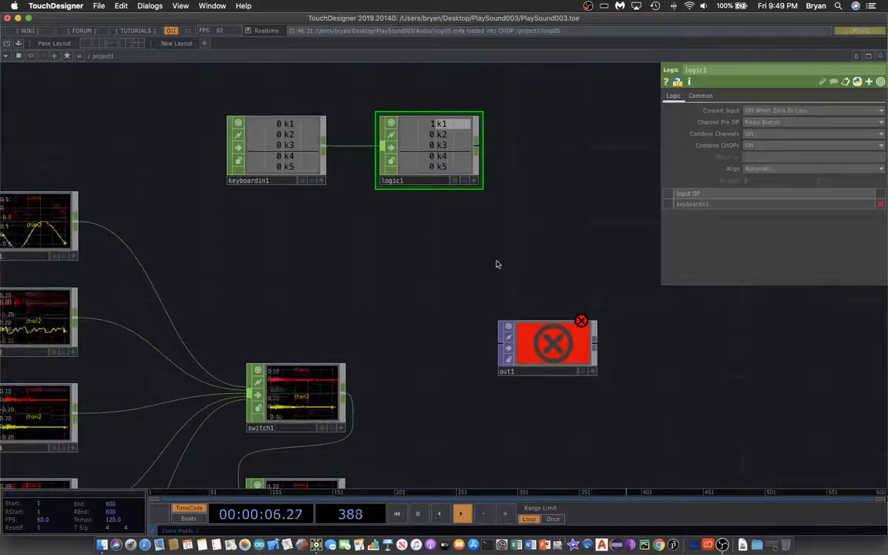
Step: Move out1 farther away from switch1 and check logic1's response to number keys 1 and 4
drag(497, 264, 446, 252)
drag(500, 357, 546, 378)
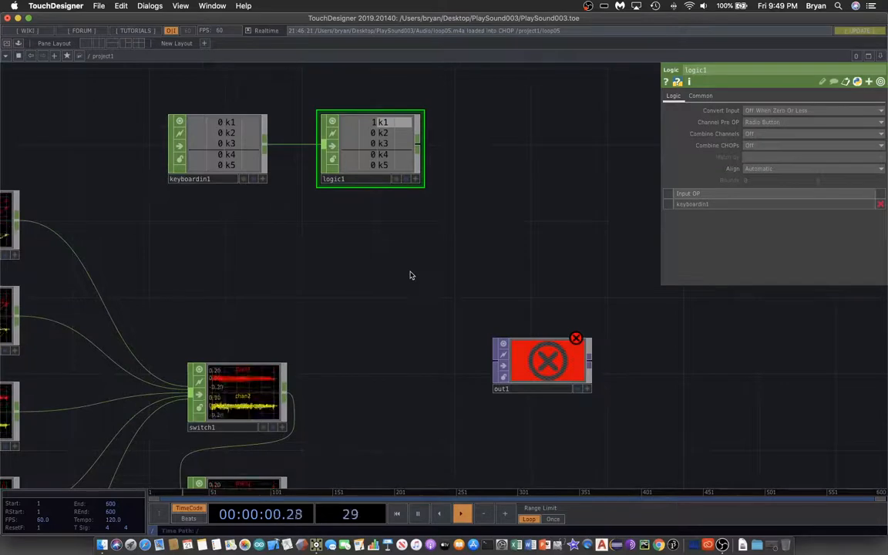
key(1)
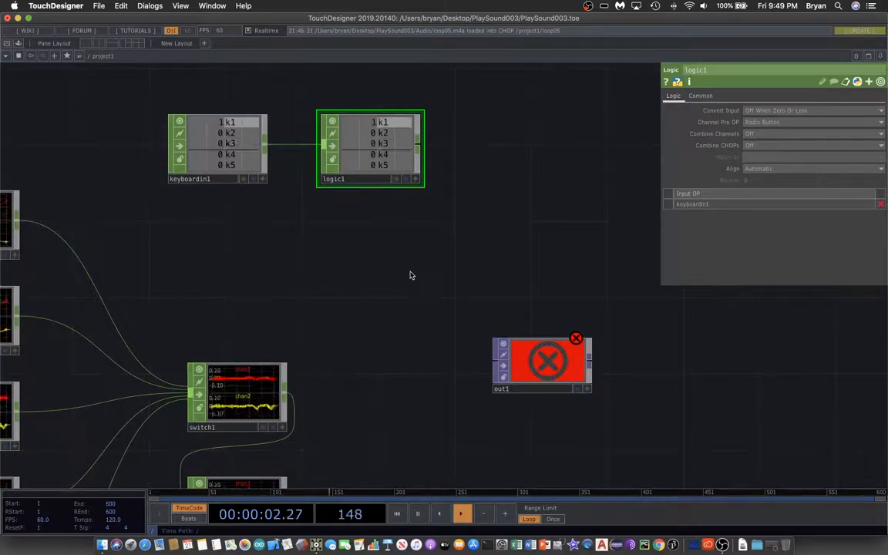
key(4)
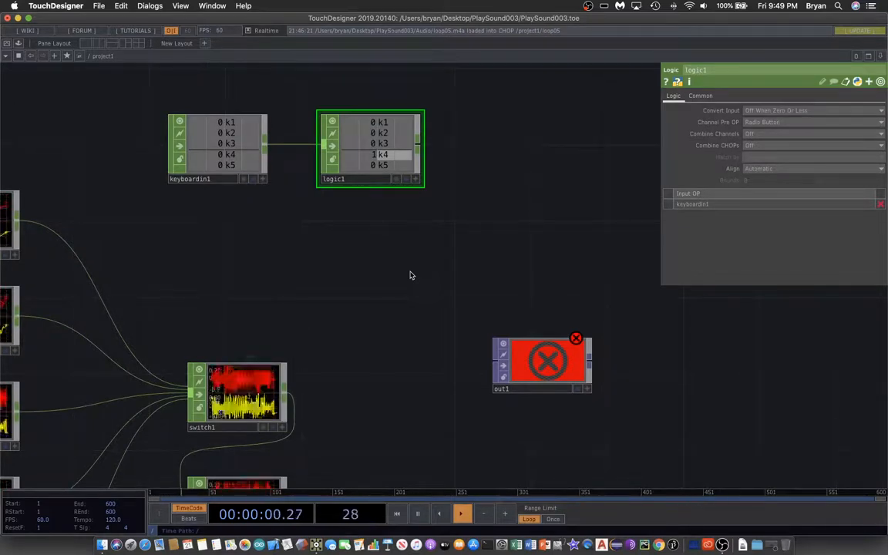
Step: Add a Fan CHOP beside logic1, set its Operation to Fan In, and connect logic1's output to it
key(Tab)
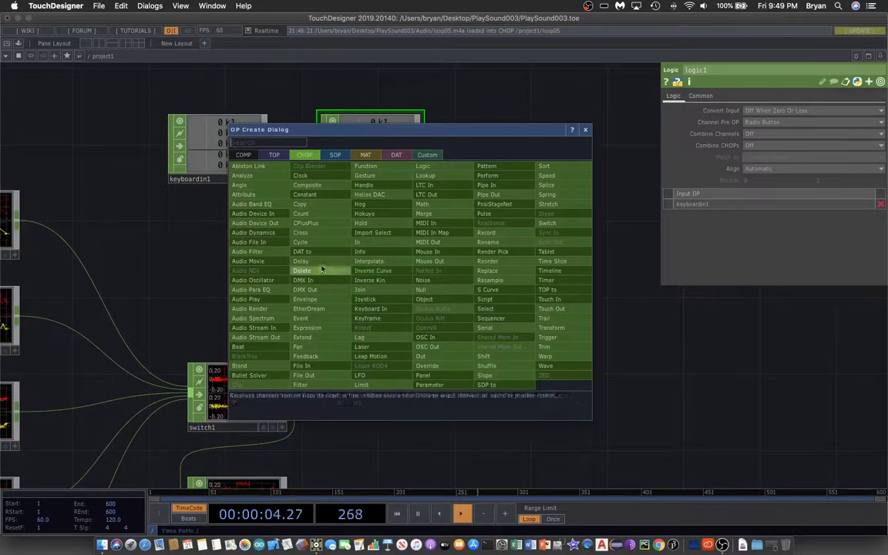
click(344, 341)
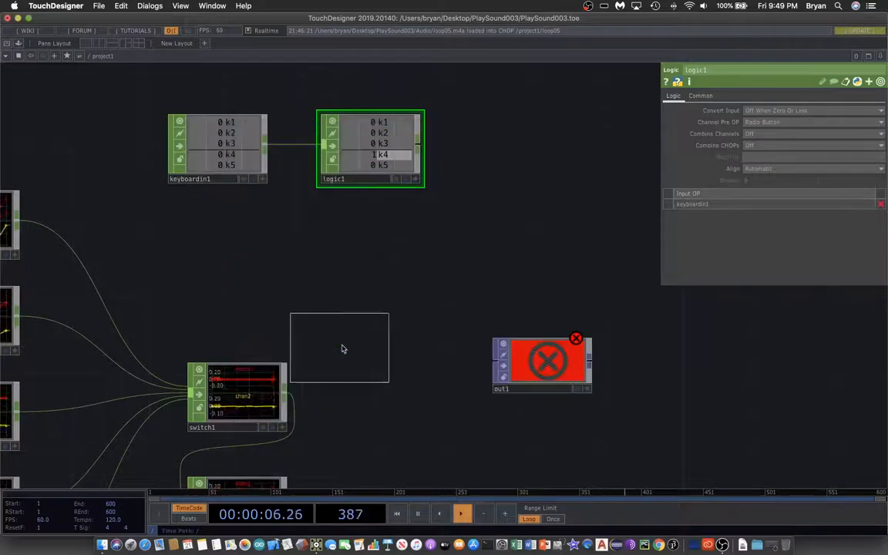
click(523, 157)
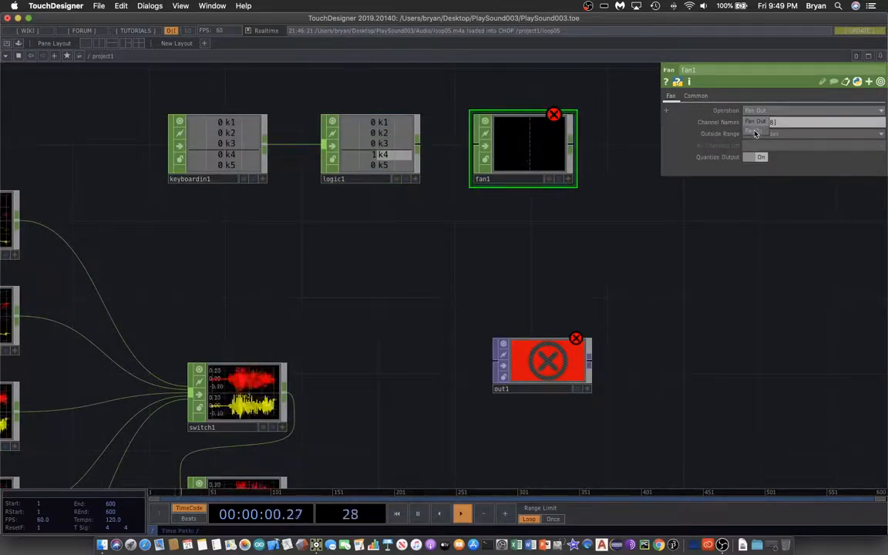
click(682, 117)
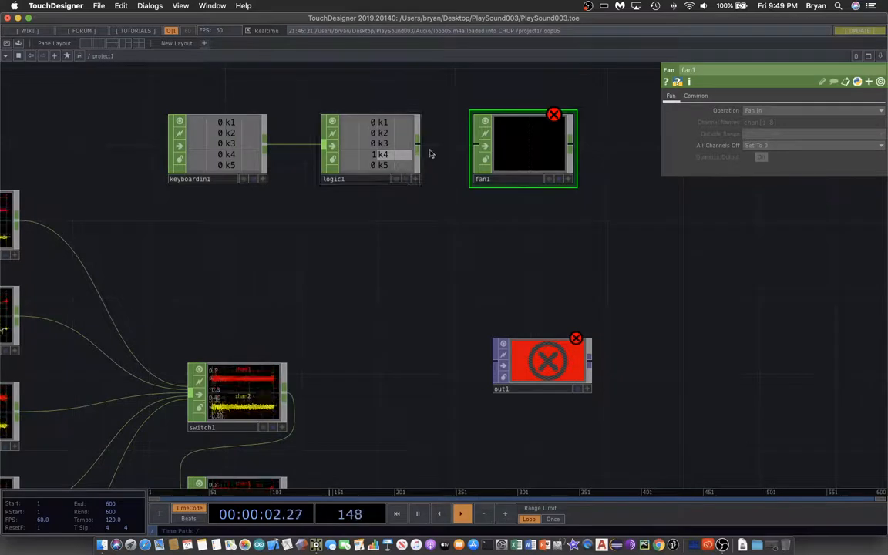
click(477, 145)
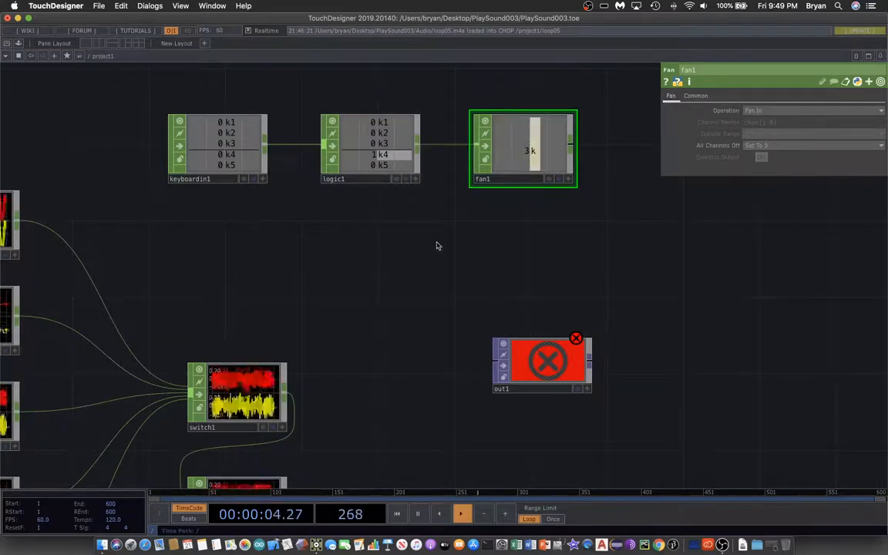
Step: Check how fan1's output responds to number keys 1 through 5
scroll(400, 275, down, 1)
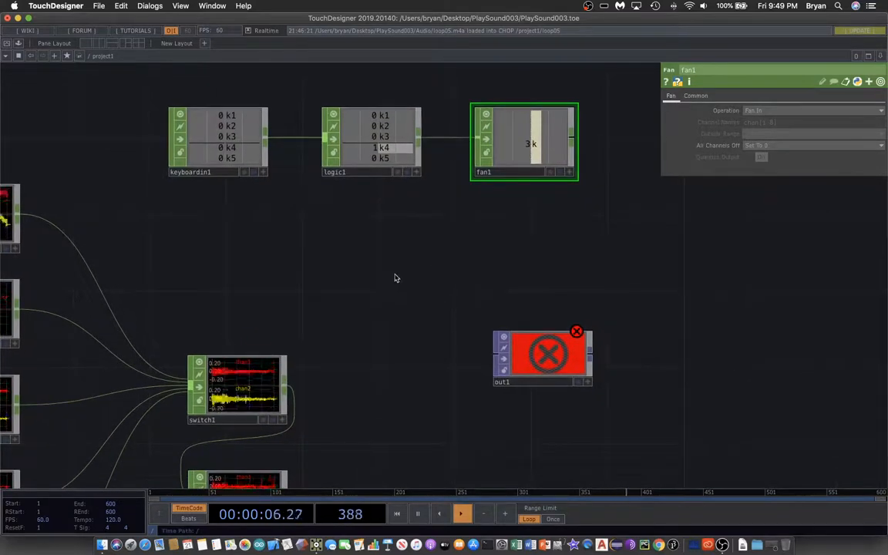
key(1)
key(2)
key(3)
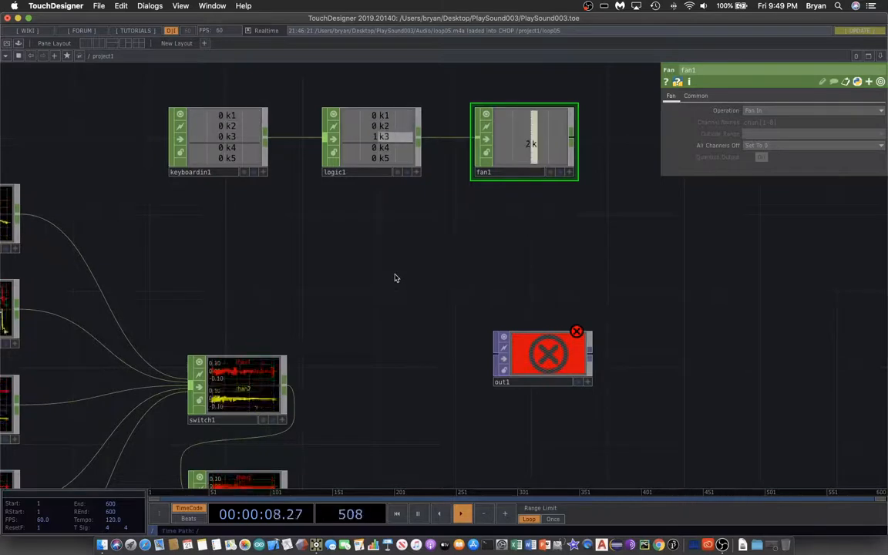
key(4)
key(5)
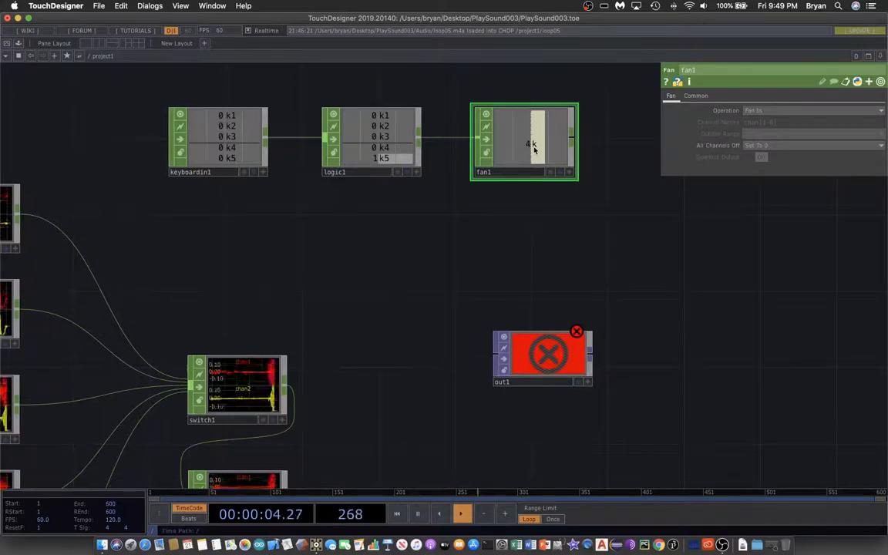
Step: Move switch1 closer to the keyboardin1 row and export fan1's k channel to switch1's Index parameter
middle_drag(357, 307, 393, 264)
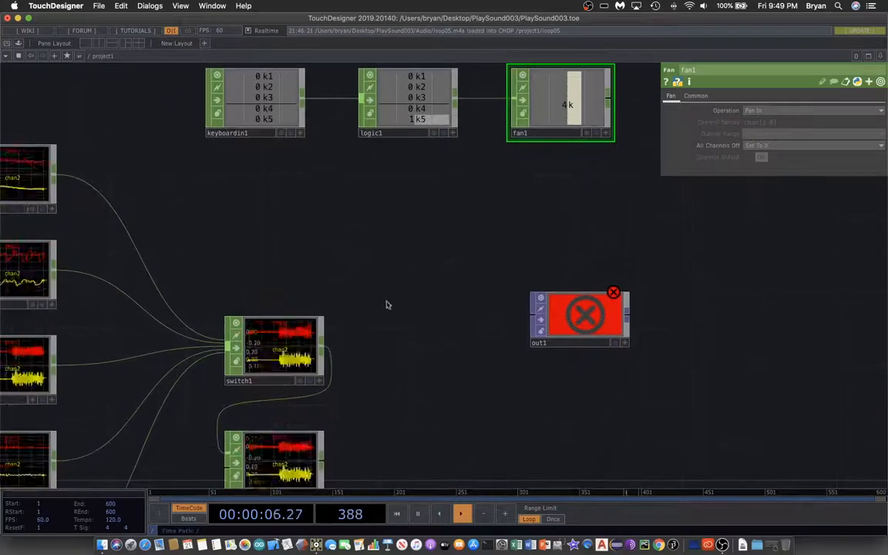
drag(279, 342, 279, 246)
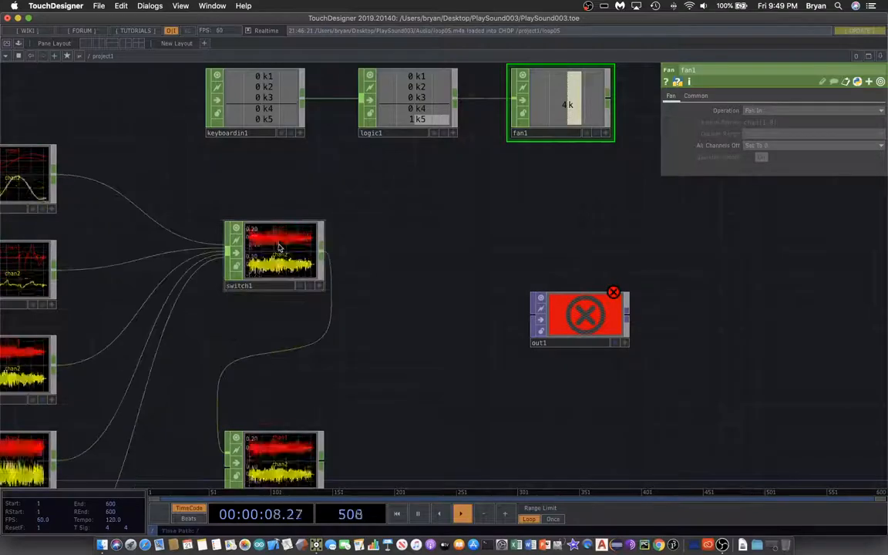
click(279, 246)
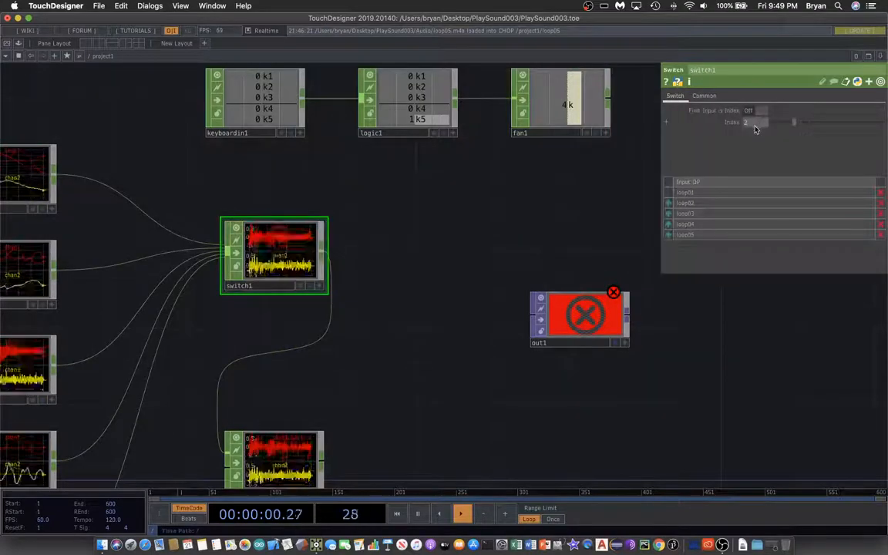
middle_drag(549, 198, 528, 208)
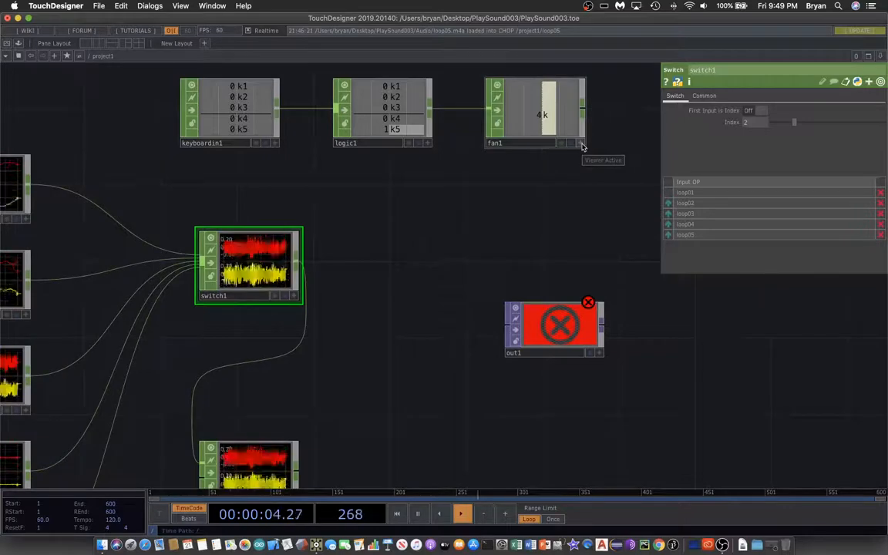
click(581, 144)
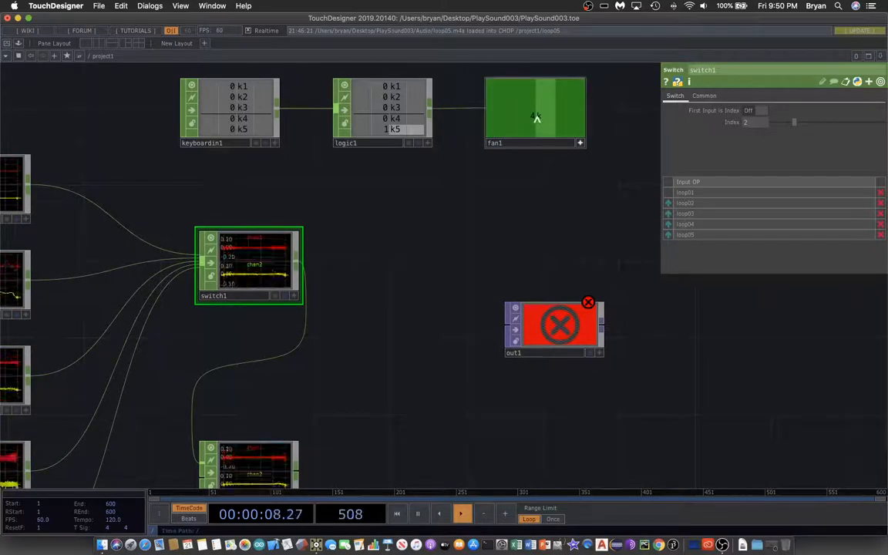
drag(535, 119, 761, 126)
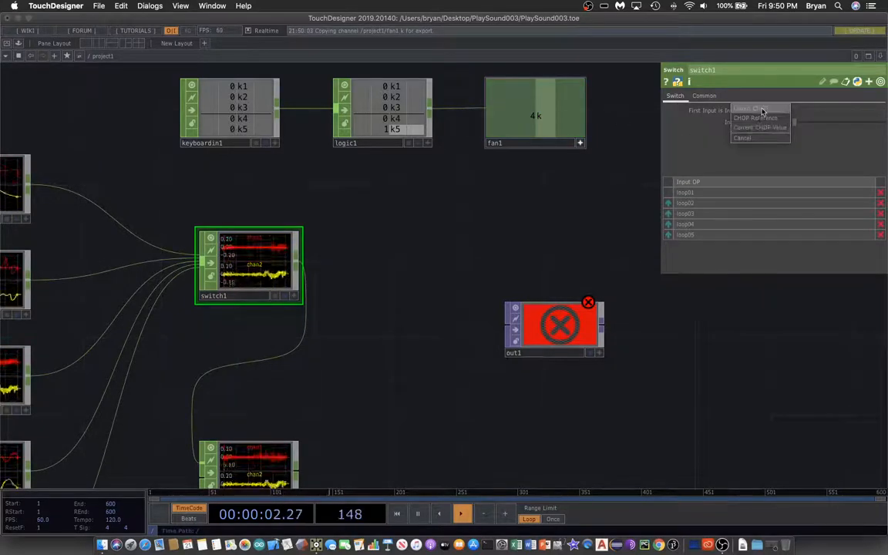
click(762, 112)
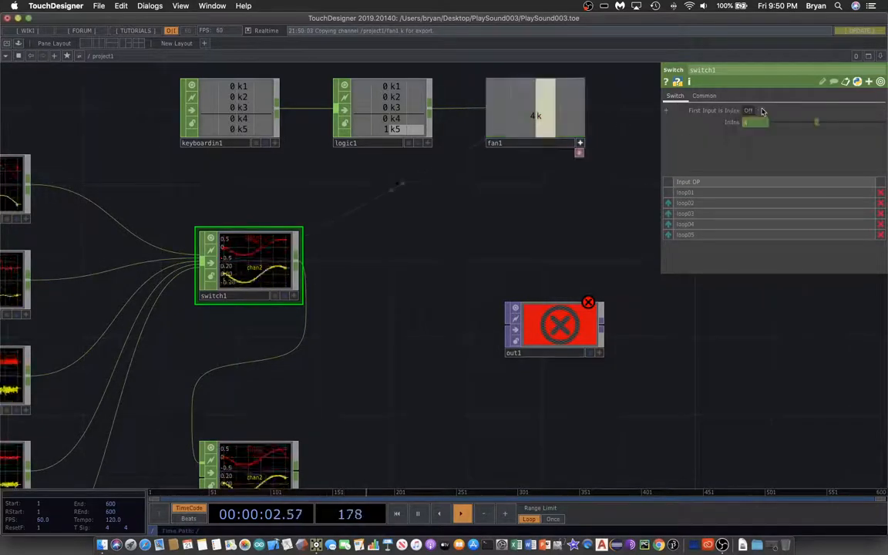
click(581, 144)
drag(417, 270, 414, 267)
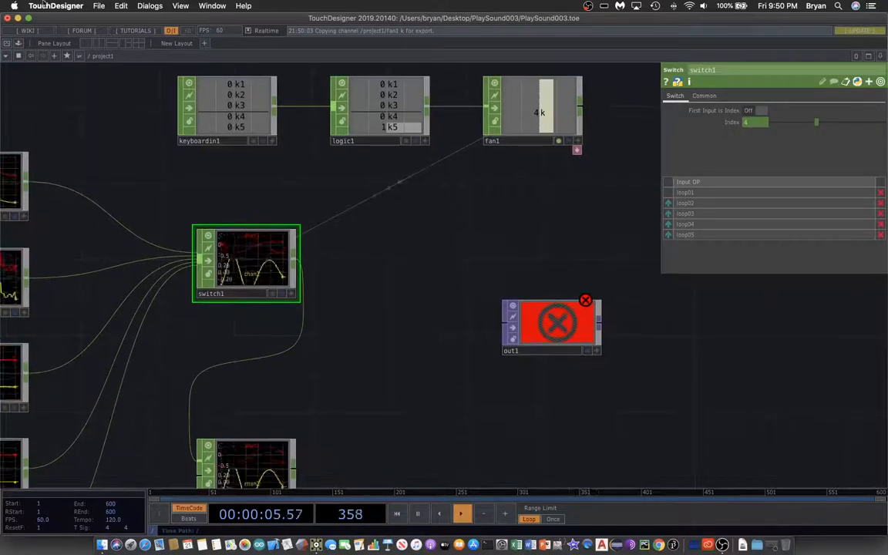
Step: Save the project
click(100, 6)
click(92, 77)
Step: Lower the system volume and test the loop switching by running through number keys 1 to 5 in order
drag(418, 332, 476, 306)
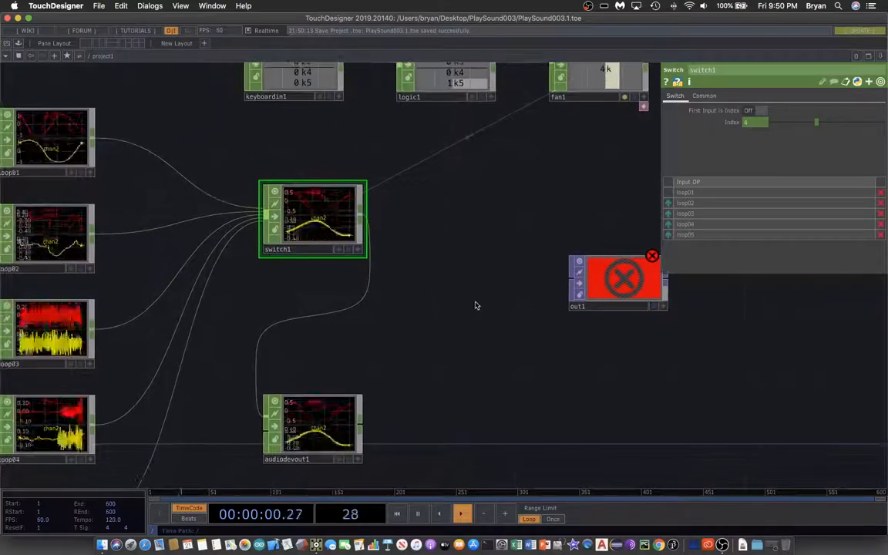
key(h)
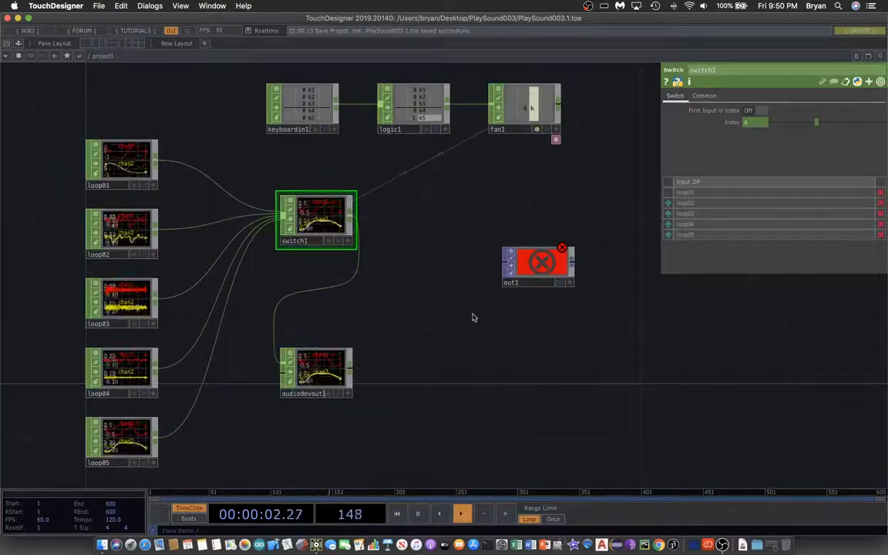
key(XF86AudioLowerVolume)
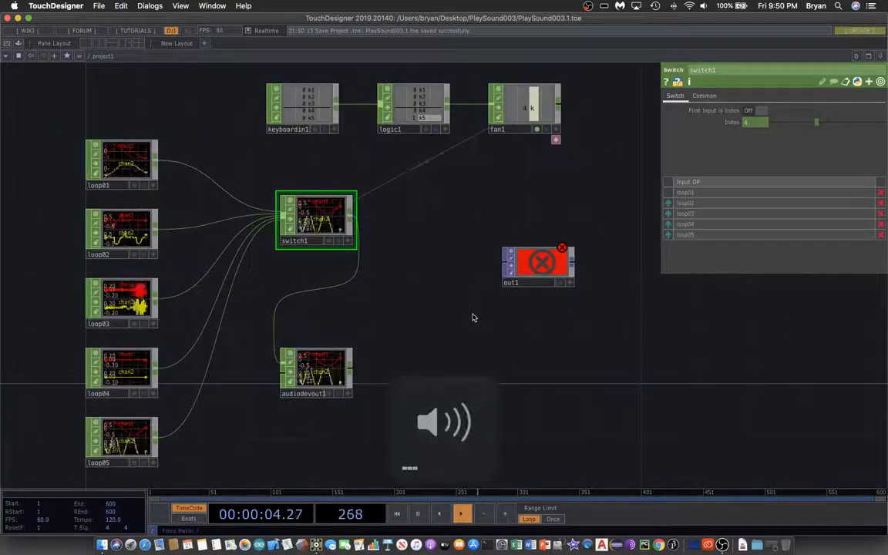
key(1)
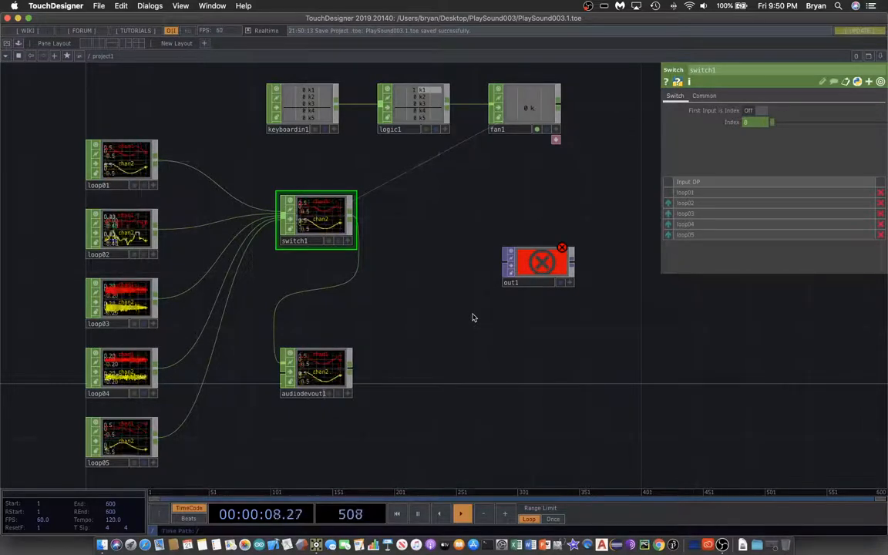
key(2)
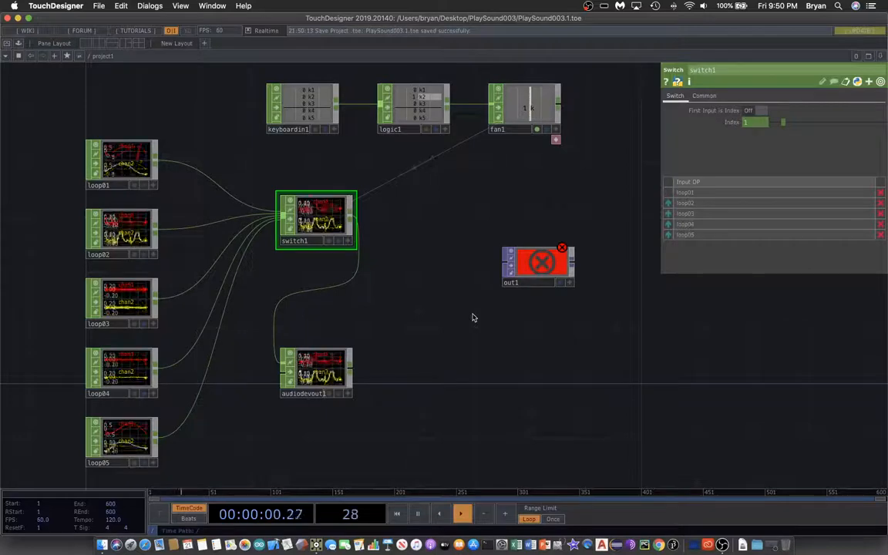
key(3)
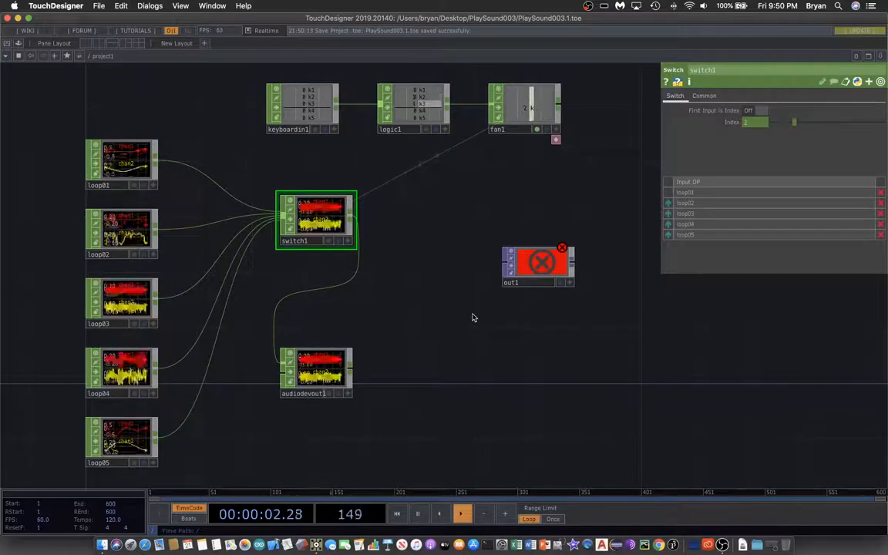
key(4)
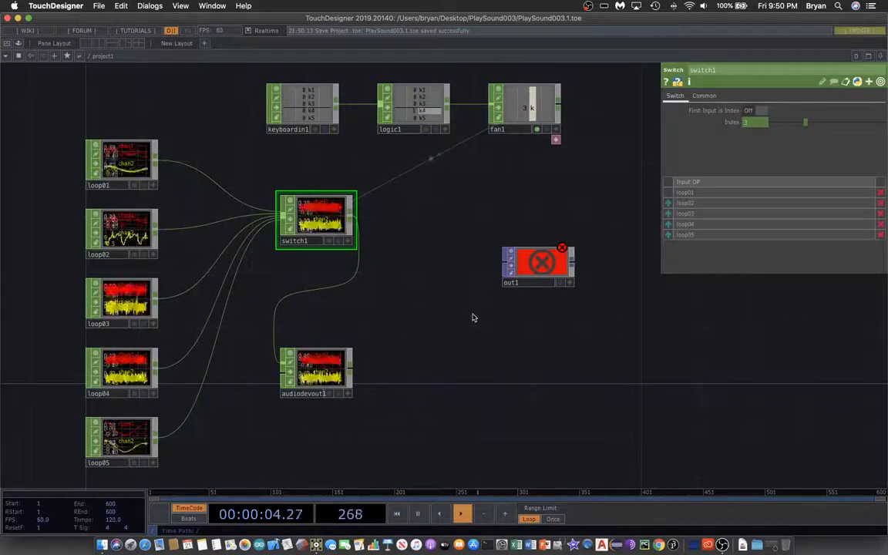
key(5)
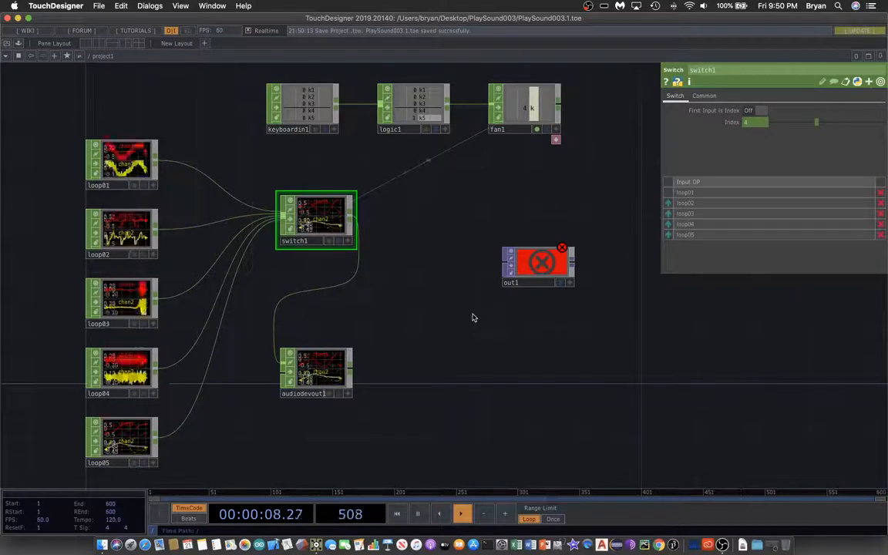
Step: Test switching between loops out of order with keys 1, 5, 3, 2, 1, 4 and 5, and raise the system volume
key(1)
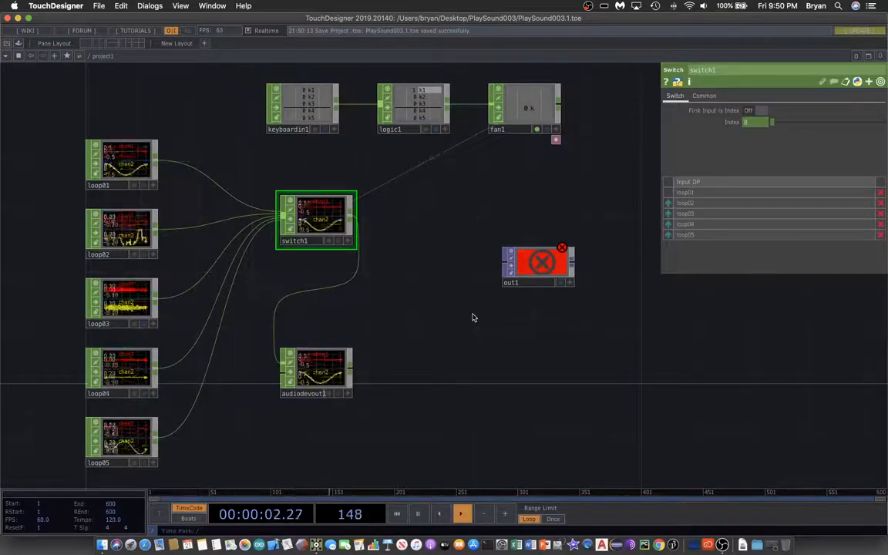
key(5)
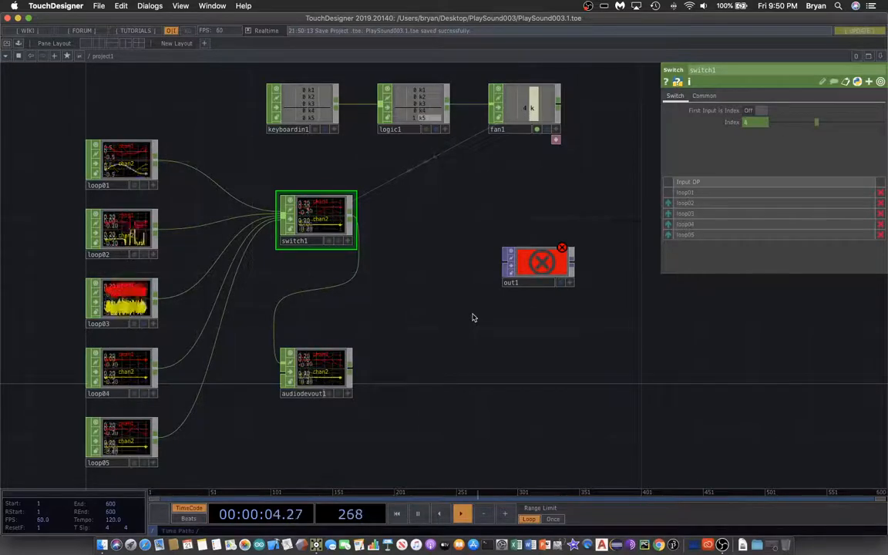
key(3)
key(2)
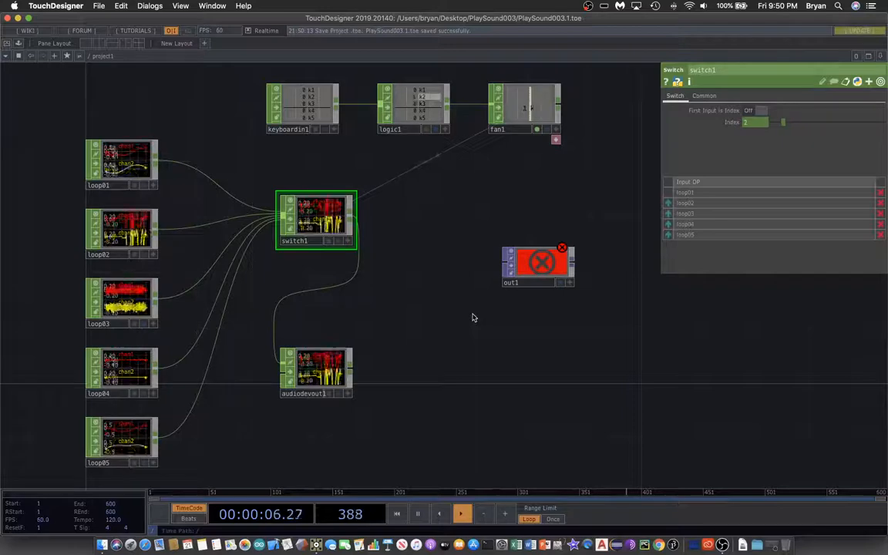
key(1)
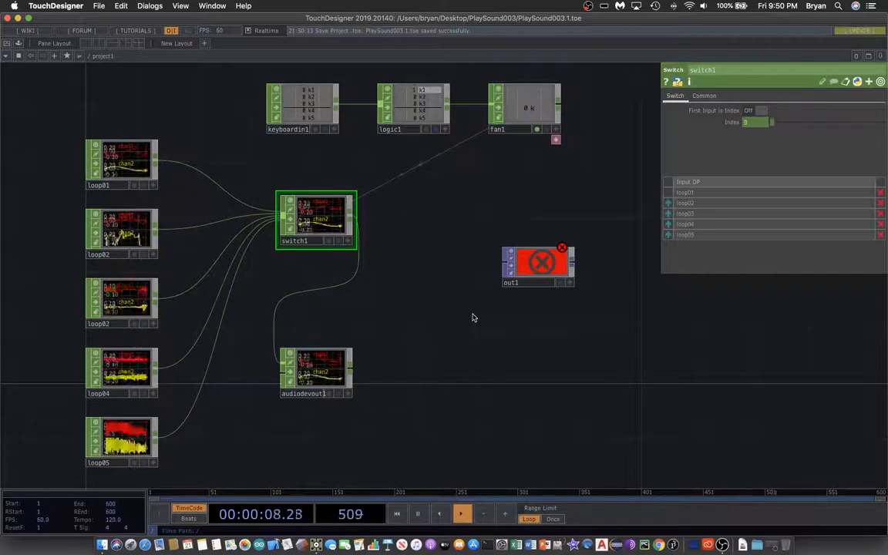
key(4)
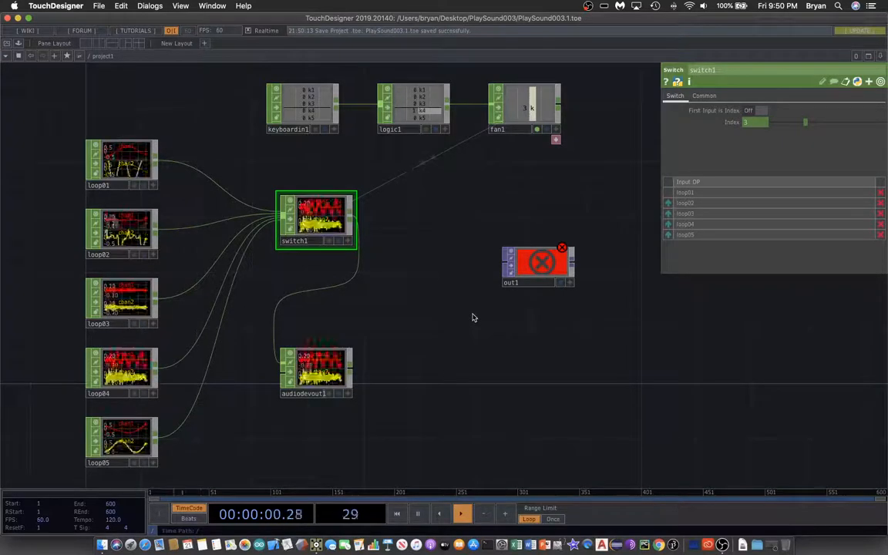
key(5)
key(XF86AudioRaiseVolume)
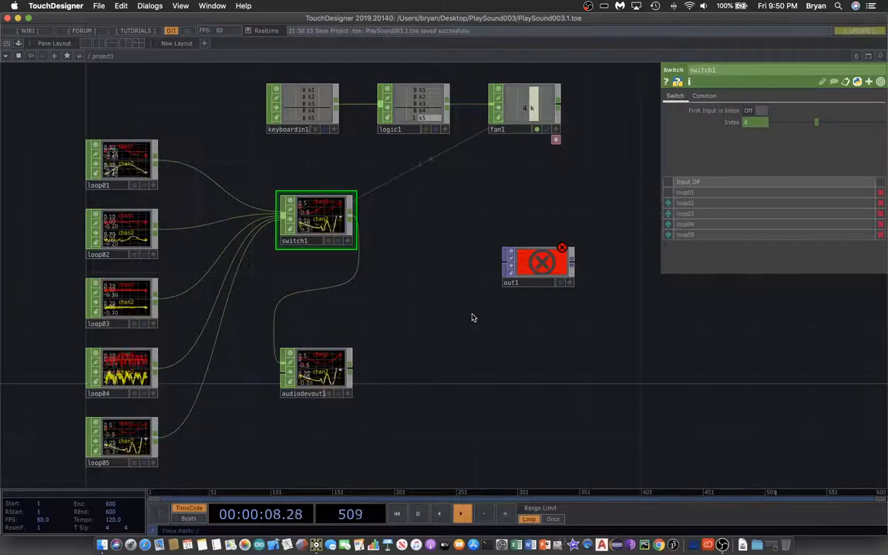
Step: Move out1 farther away from the CHOP network and add an Audio Spectrum CHOP between switch1 and out1
drag(462, 362, 449, 354)
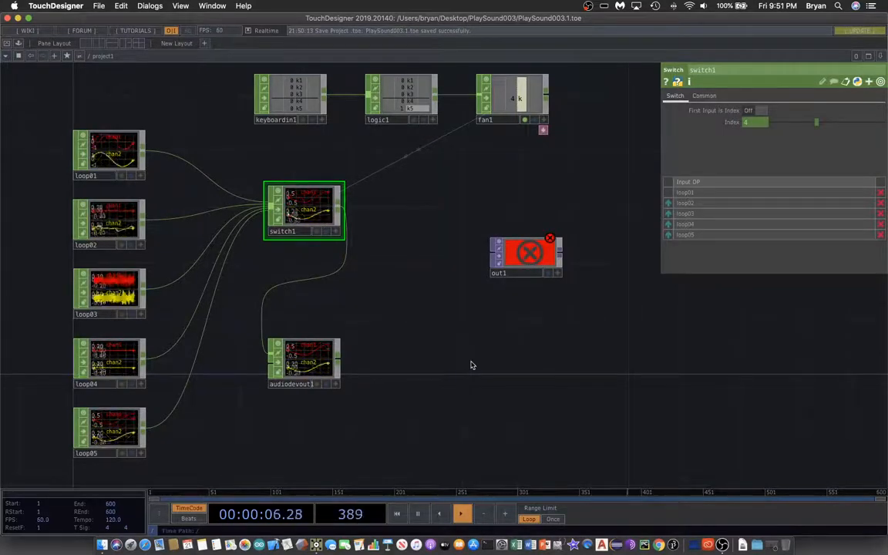
drag(502, 247, 698, 330)
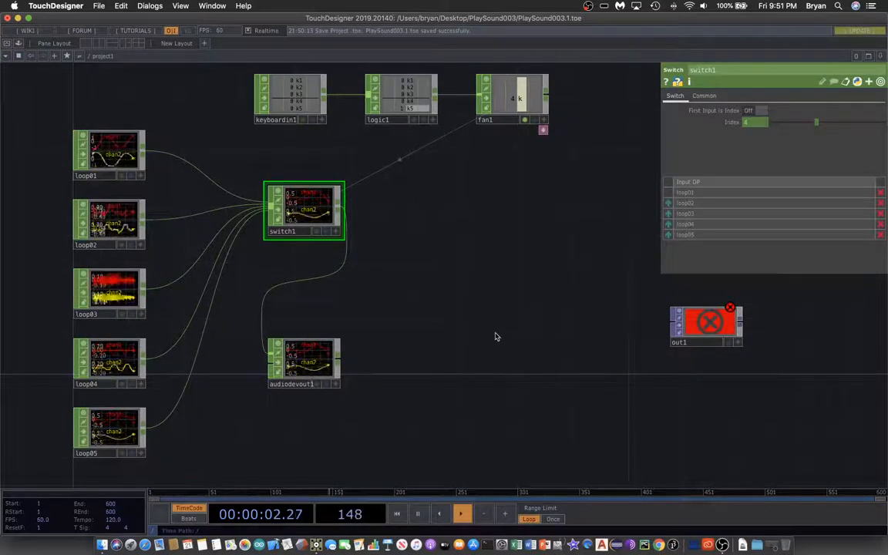
key(Tab)
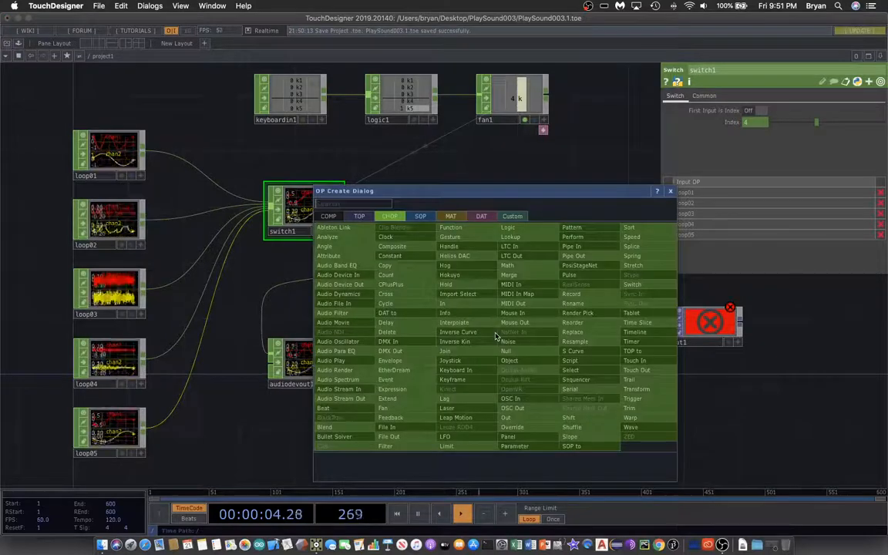
drag(455, 192, 617, 165)
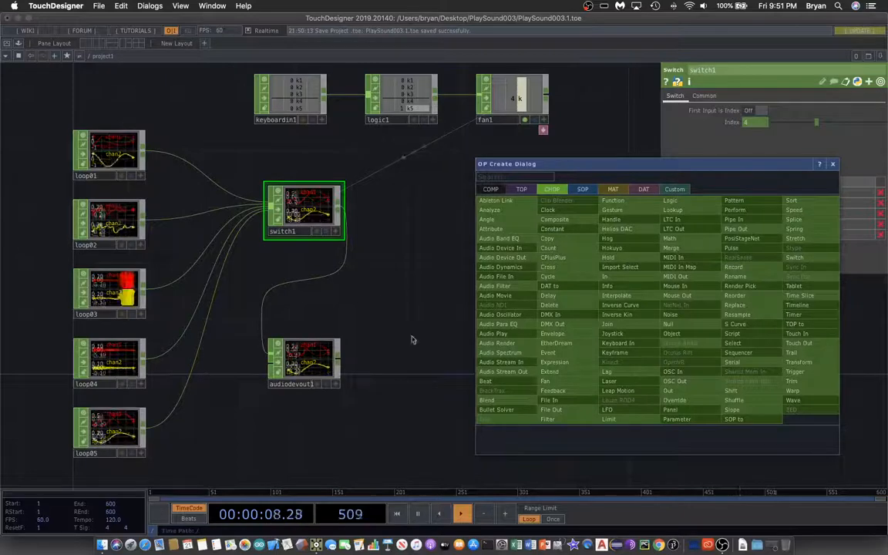
click(508, 354)
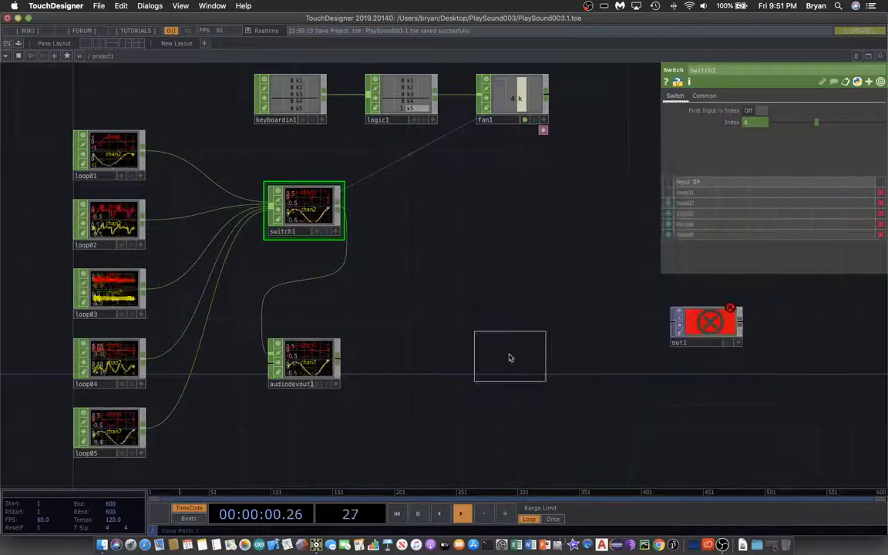
click(455, 276)
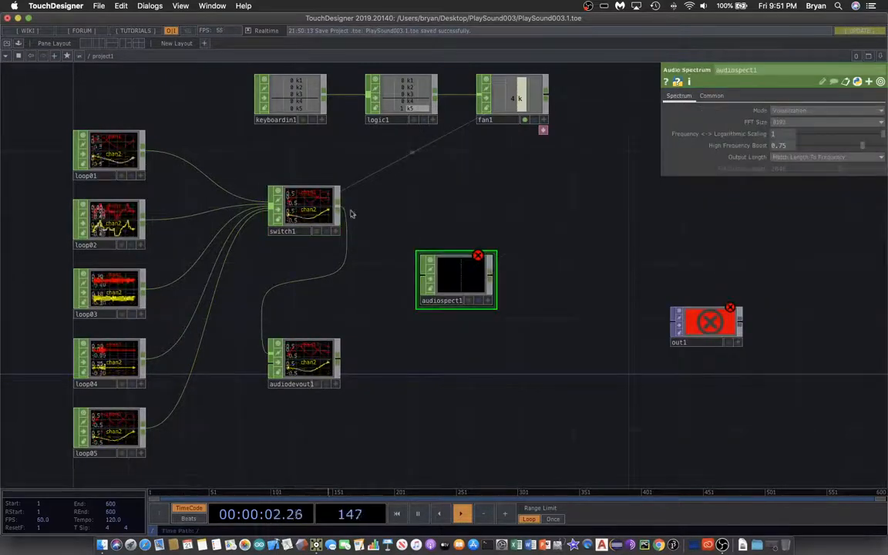
Step: Feed switch1 into audiospect1 and set its FFT Size to 2048 and its Output Length to Set Length Manually
drag(377, 299, 352, 290)
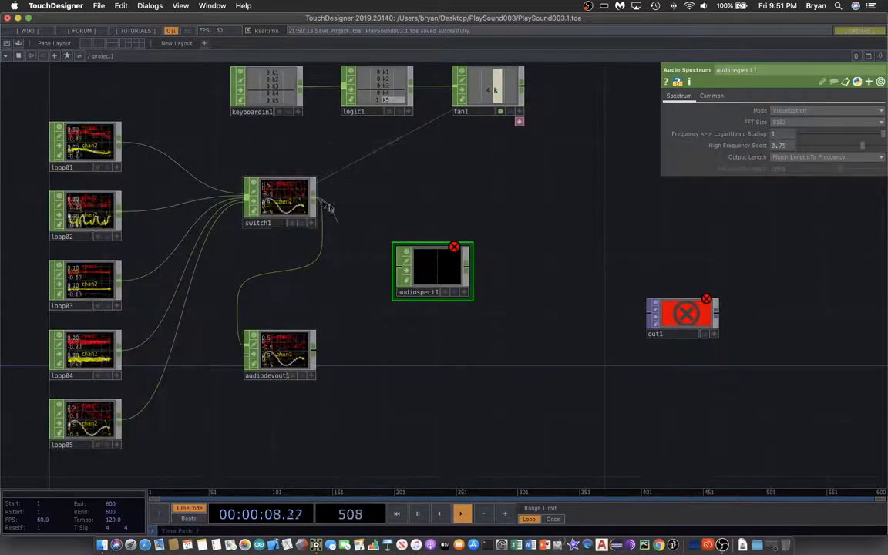
drag(329, 207, 411, 251)
click(801, 123)
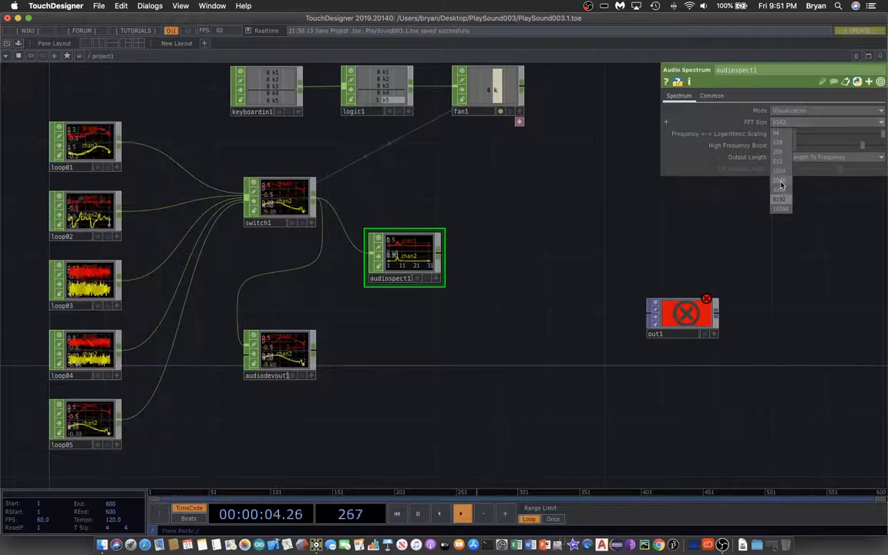
click(781, 180)
click(795, 157)
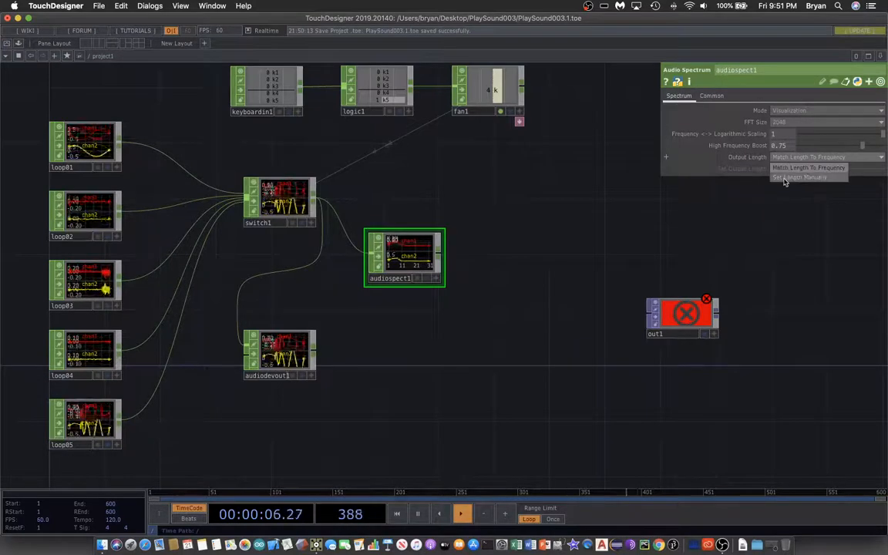
click(785, 178)
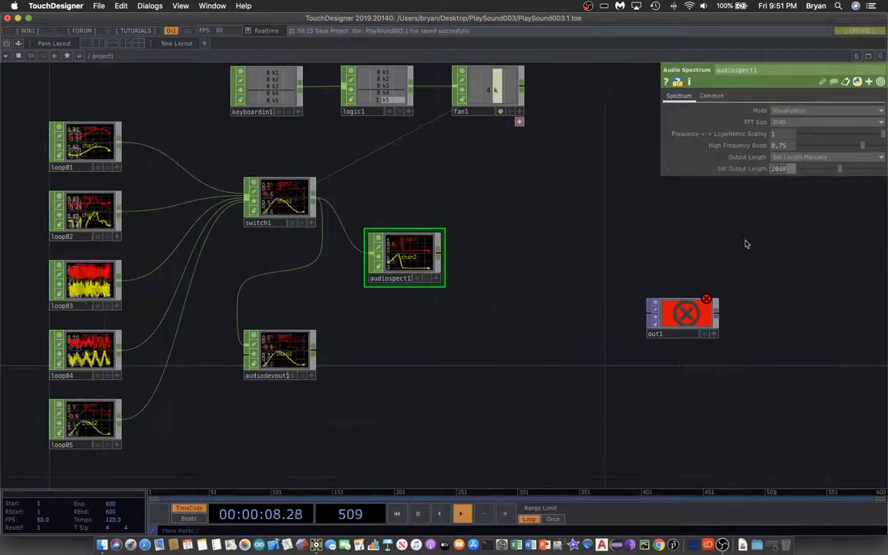
Step: Set audiospect1's output length to 1280, then add a Select CHOP beside it and feed audiospect1 into it
text(22)
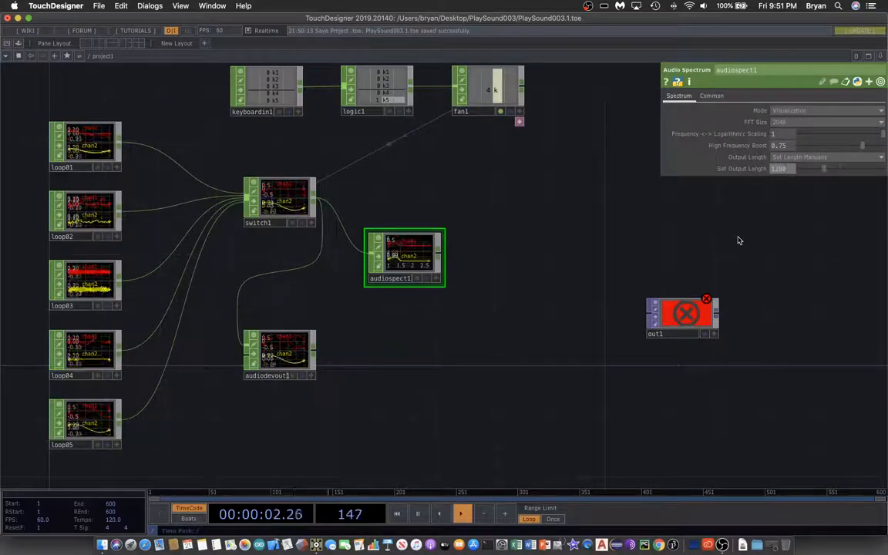
key(Tab)
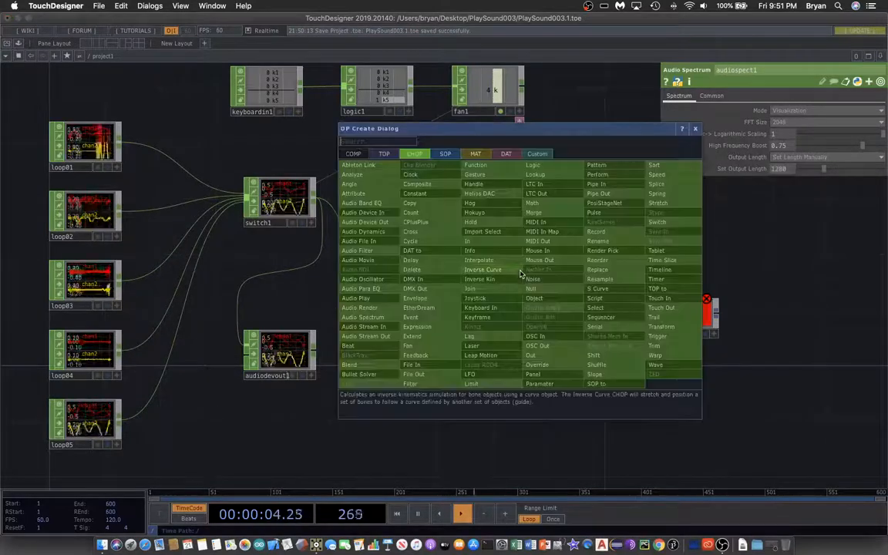
click(597, 308)
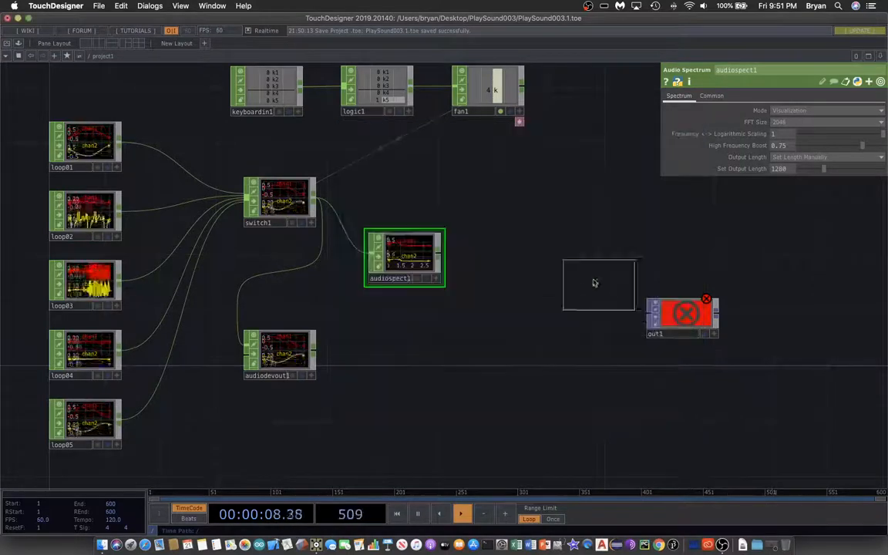
click(509, 263)
drag(442, 256, 483, 257)
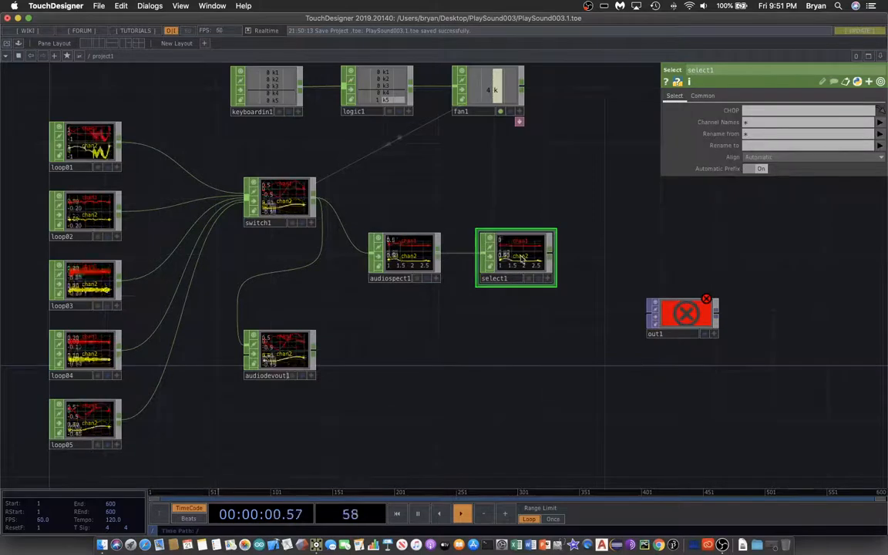
Step: Set the Channel Names of select1 to chan2
click(767, 123)
text(chan2)
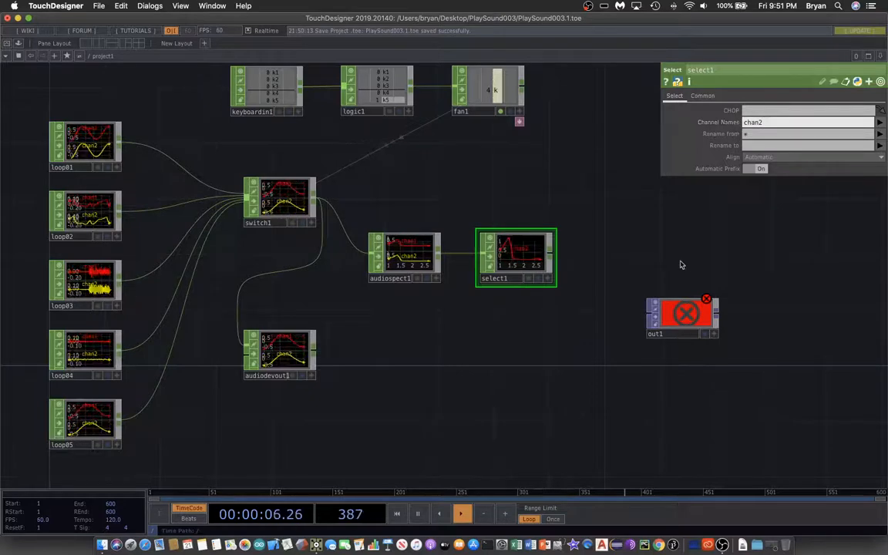
Step: Move out1 farther away and add a Limit CHOP after select1, fed by select1's output
drag(575, 340, 481, 327)
drag(582, 307, 666, 321)
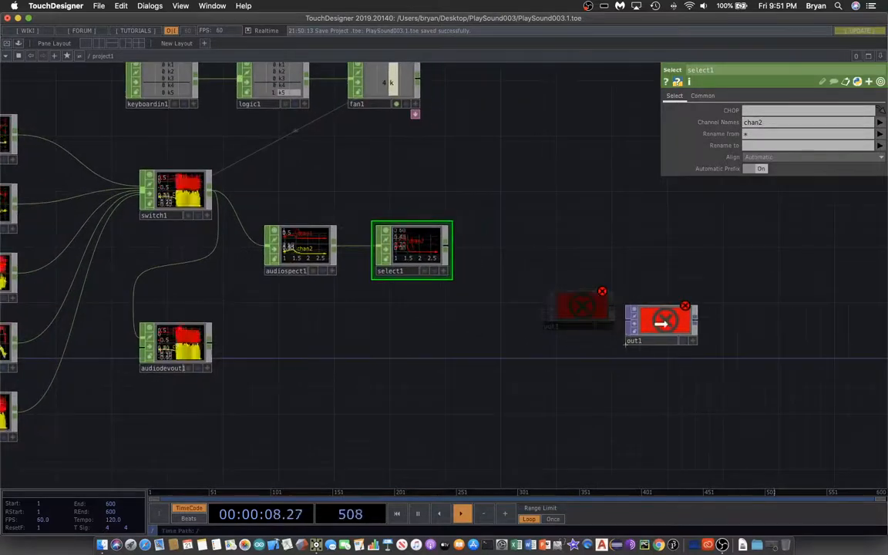
key(Tab)
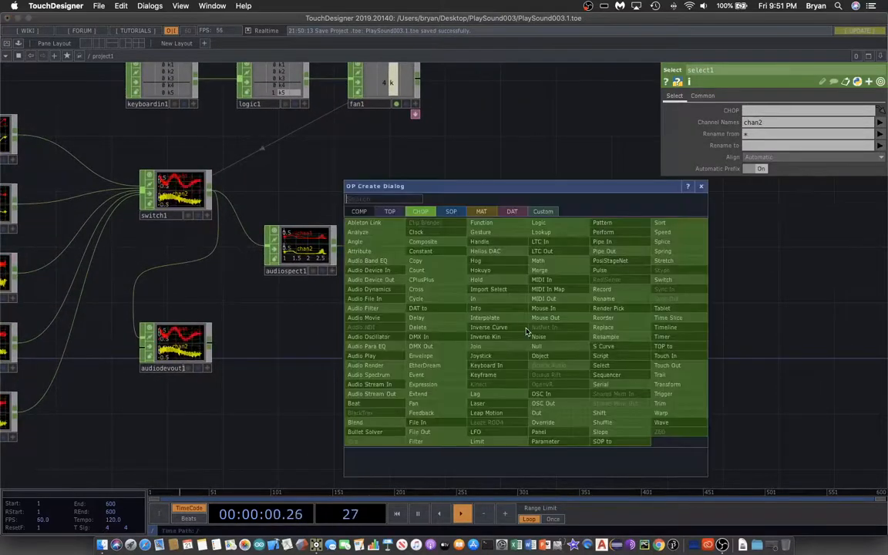
click(490, 442)
click(520, 252)
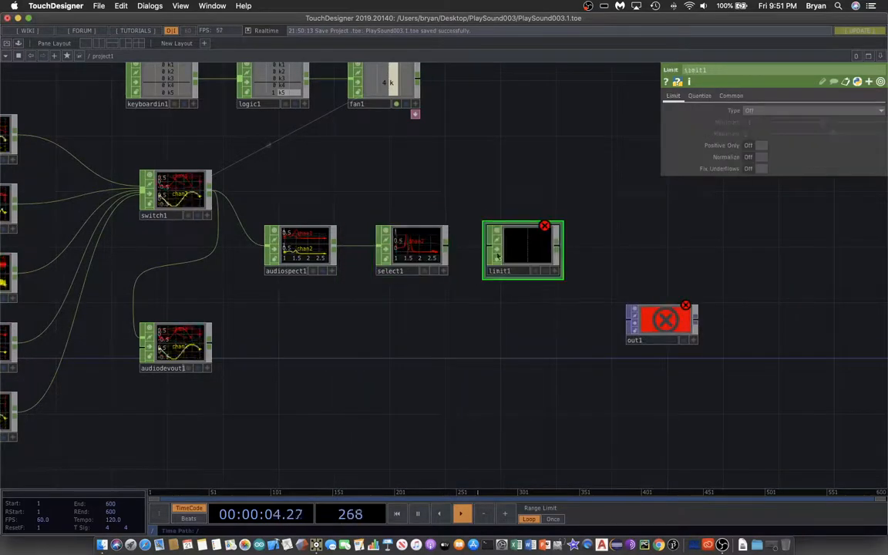
drag(458, 249, 489, 248)
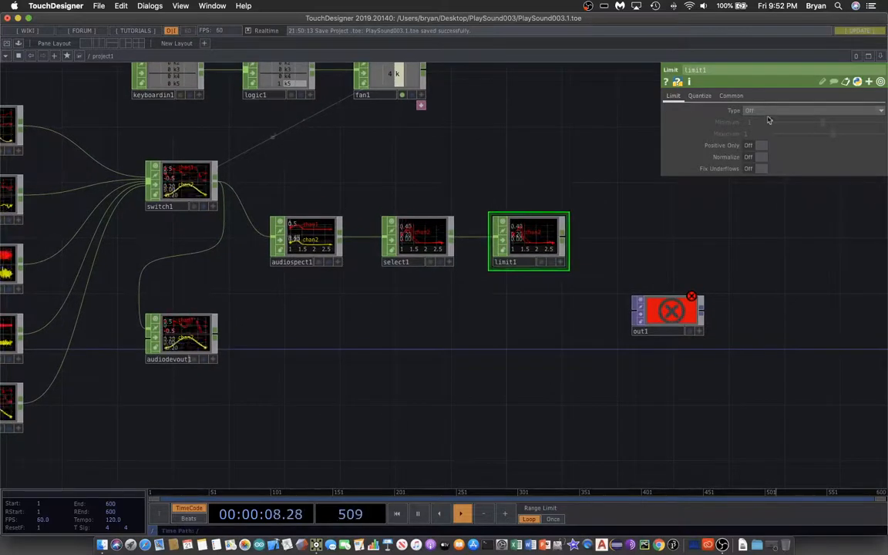
Step: Set limit1 to Clamp with minimum 0, maximum 1 and Normalize on, and save the project
click(763, 111)
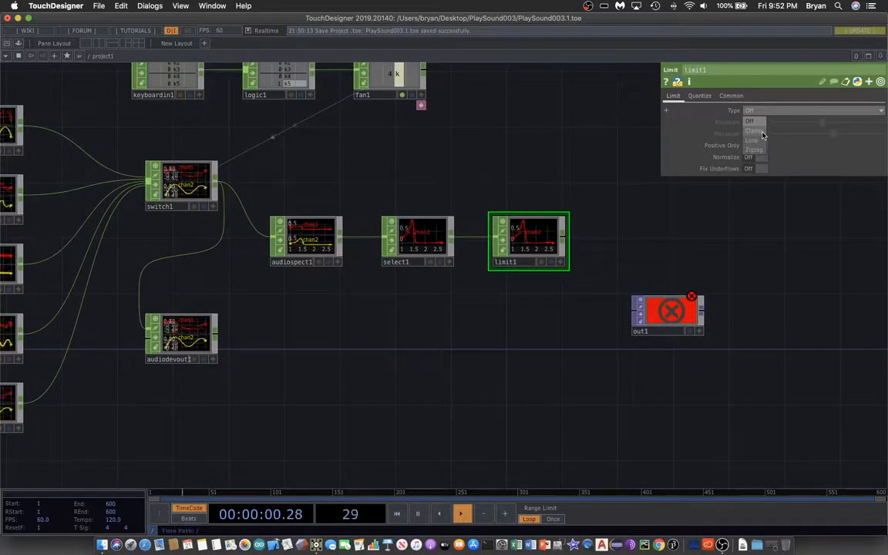
click(759, 132)
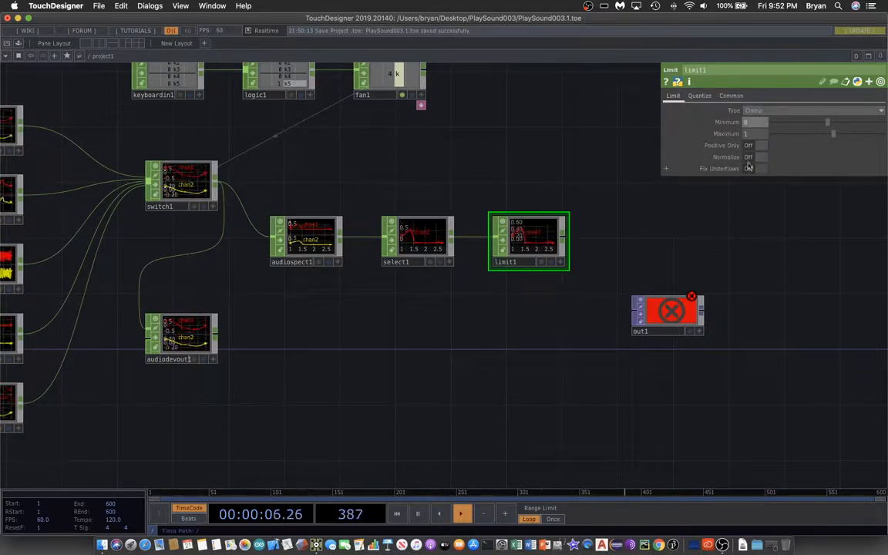
click(99, 6)
click(116, 80)
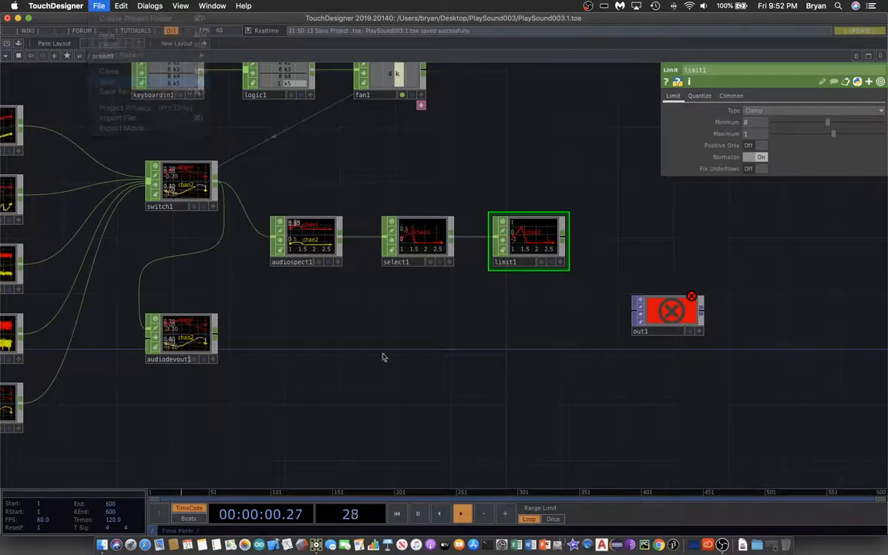
Step: Move out1 up level with limit1, leaving room between the two operators
scroll(516, 311, up, 5)
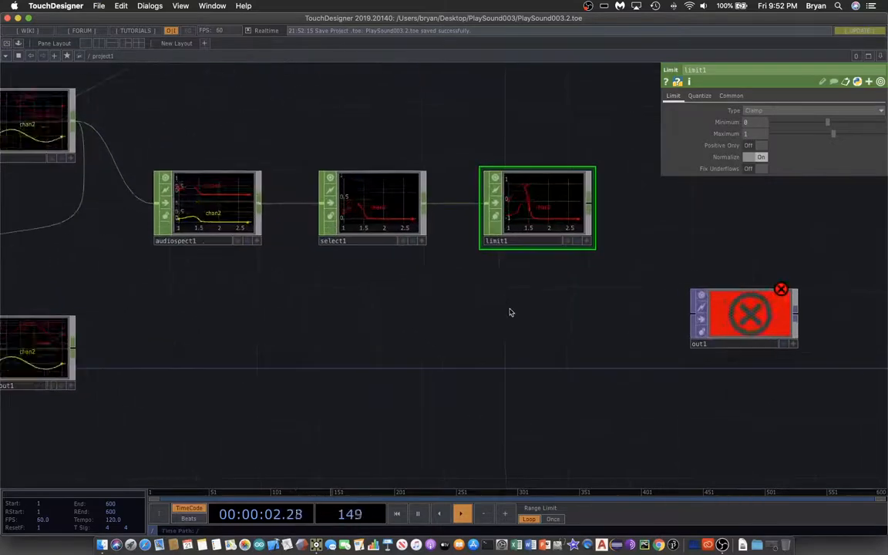
scroll(509, 314, down, 1)
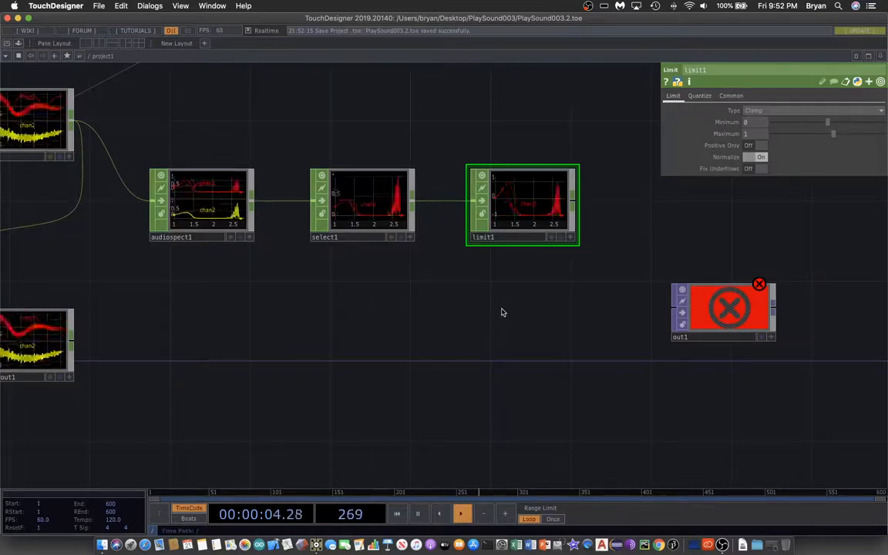
drag(397, 293, 316, 267)
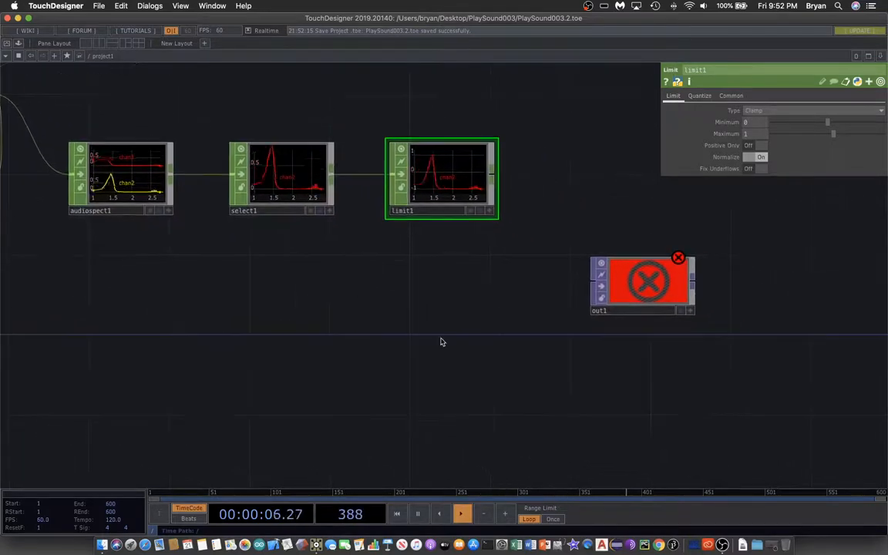
drag(417, 282, 227, 293)
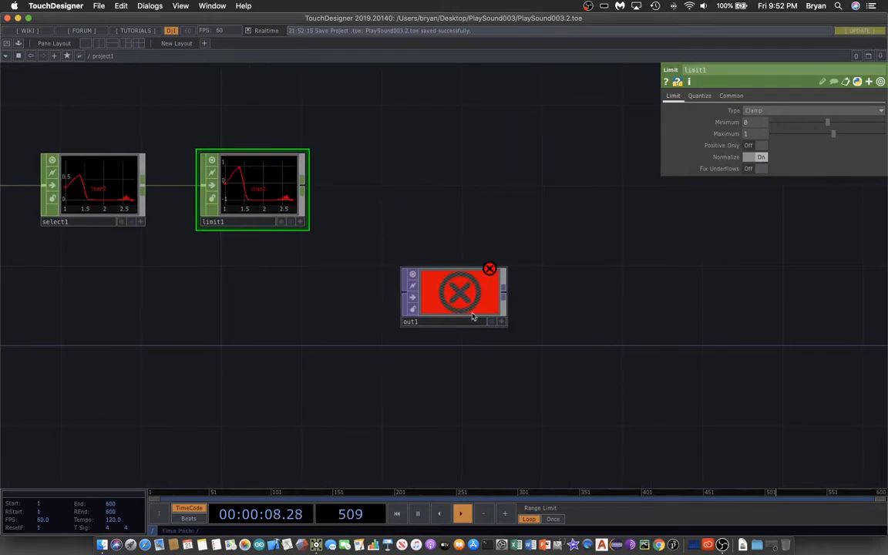
drag(451, 310, 509, 210)
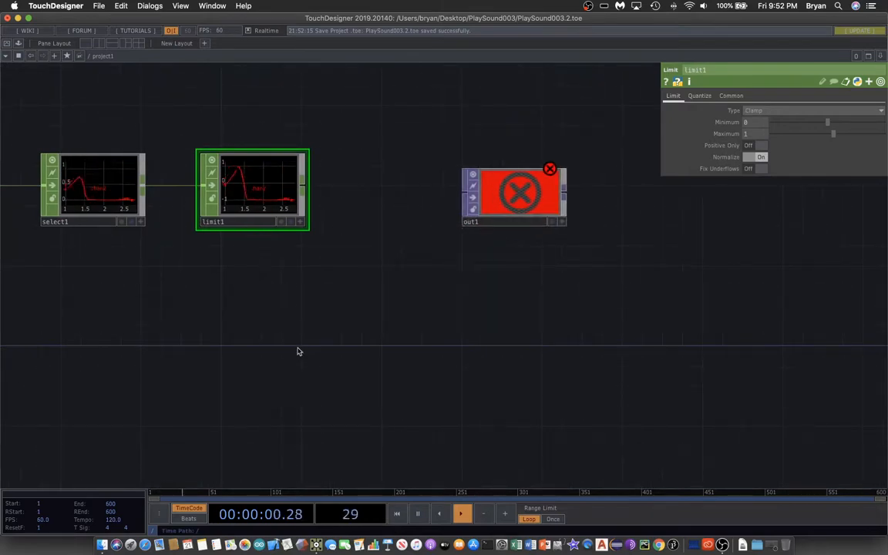
Step: Add a CHOP to TOP below limit1
key(Tab)
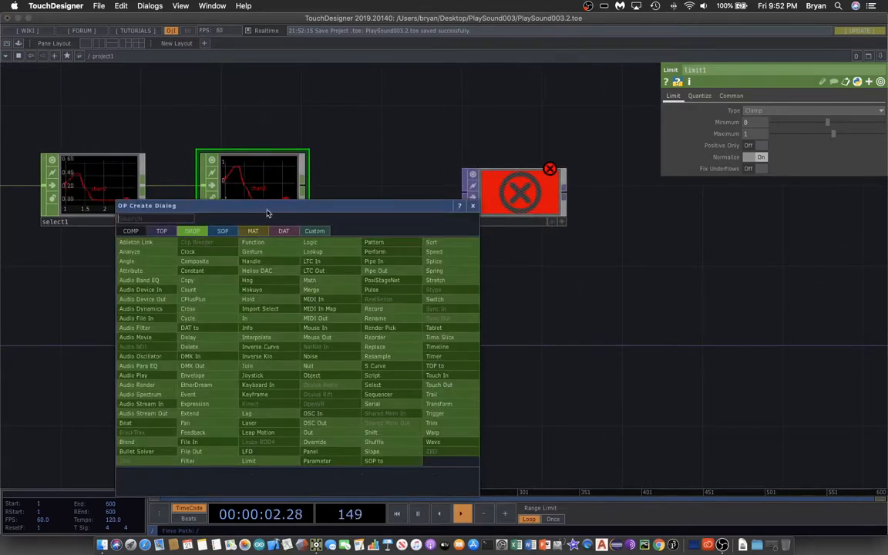
drag(269, 210, 463, 145)
click(421, 157)
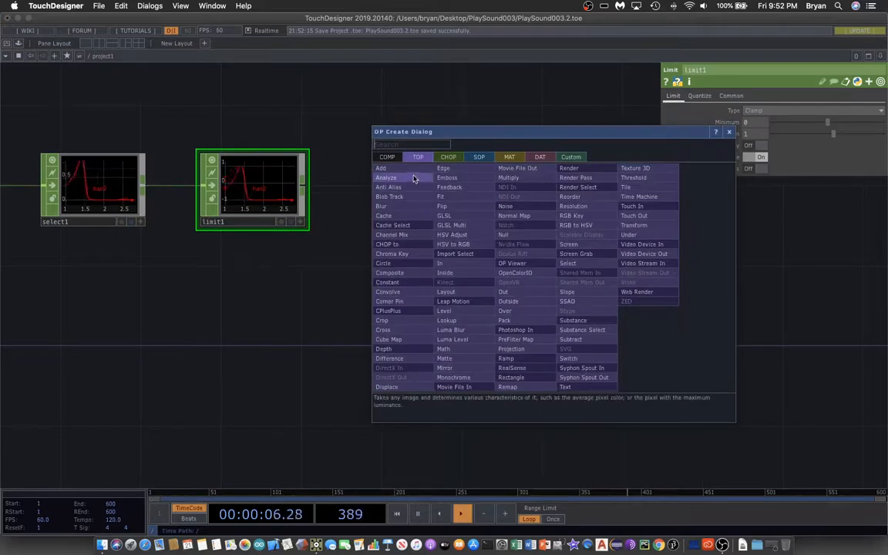
click(397, 246)
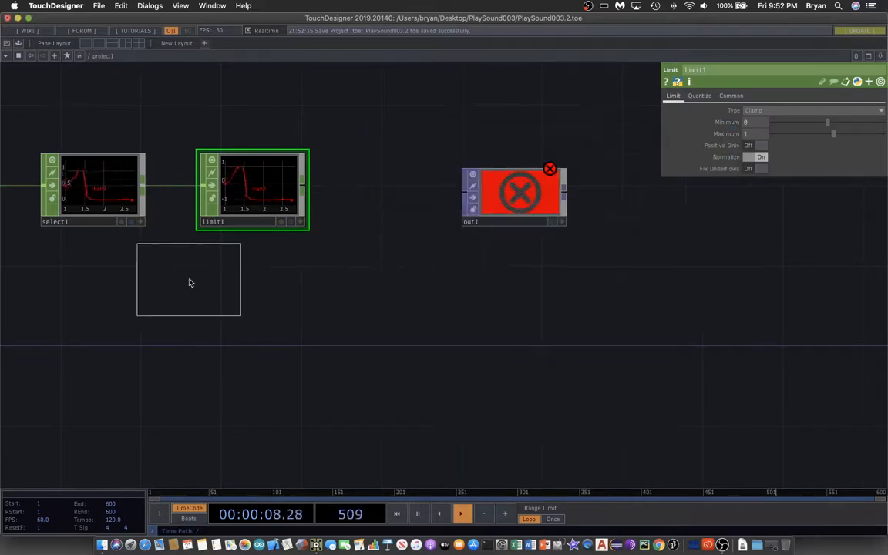
click(254, 328)
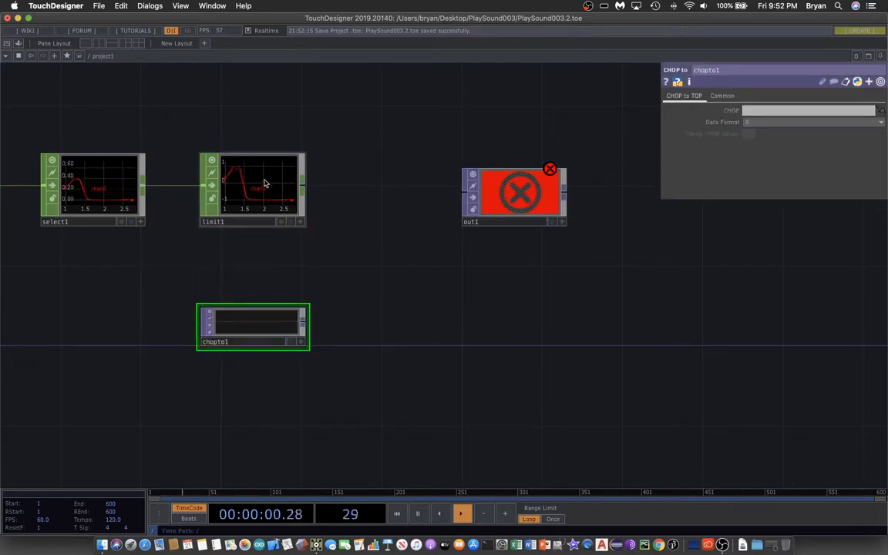
Step: Assign limit1 as the source CHOP of chopto1, placed closely beneath it, and save the project
drag(271, 189, 766, 111)
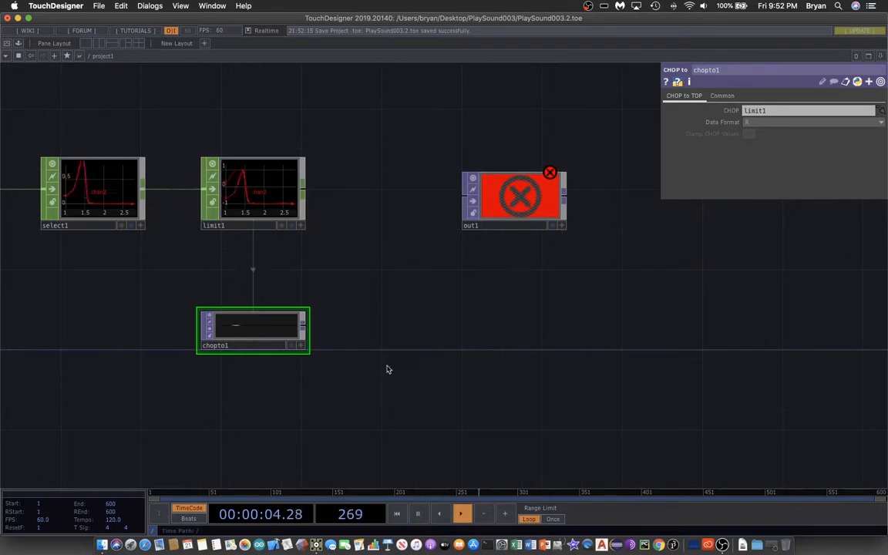
drag(238, 327, 238, 285)
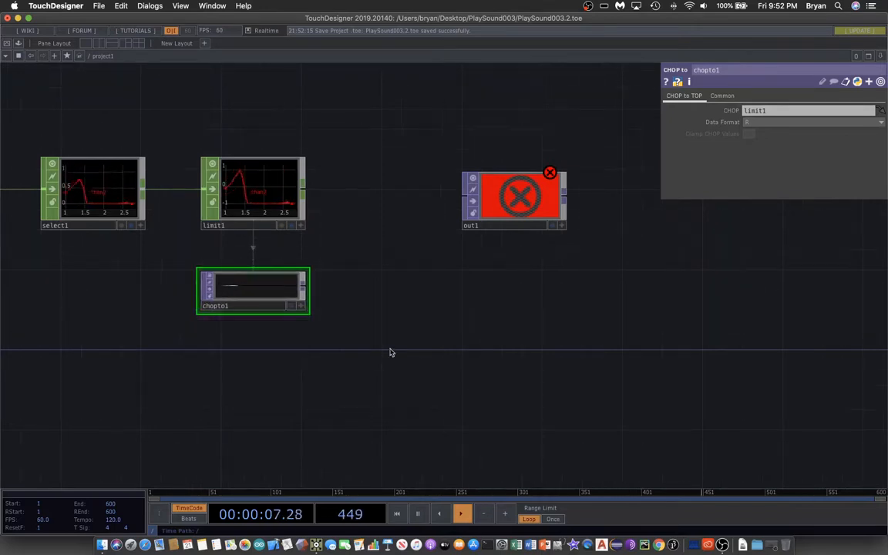
click(98, 5)
click(115, 79)
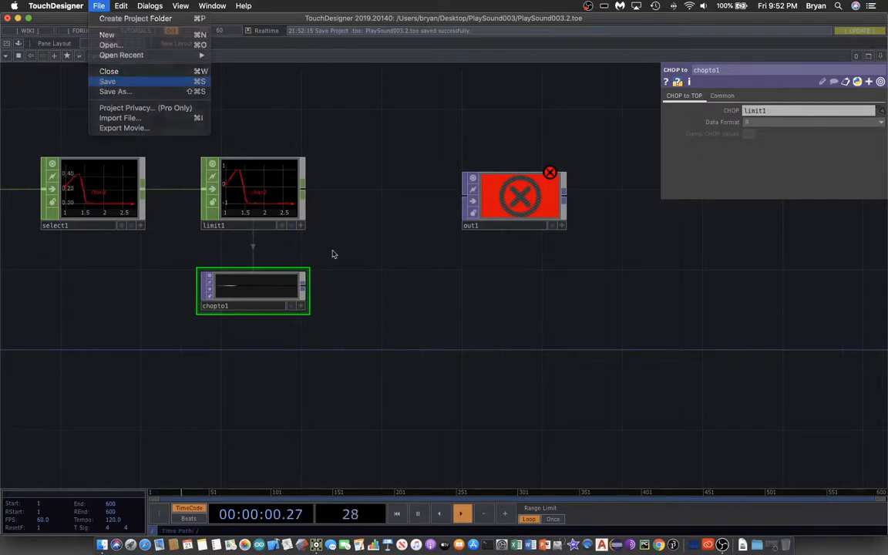
Step: Add a Fit TOP beside chopto1 and feed chopto1's output into it
key(Tab)
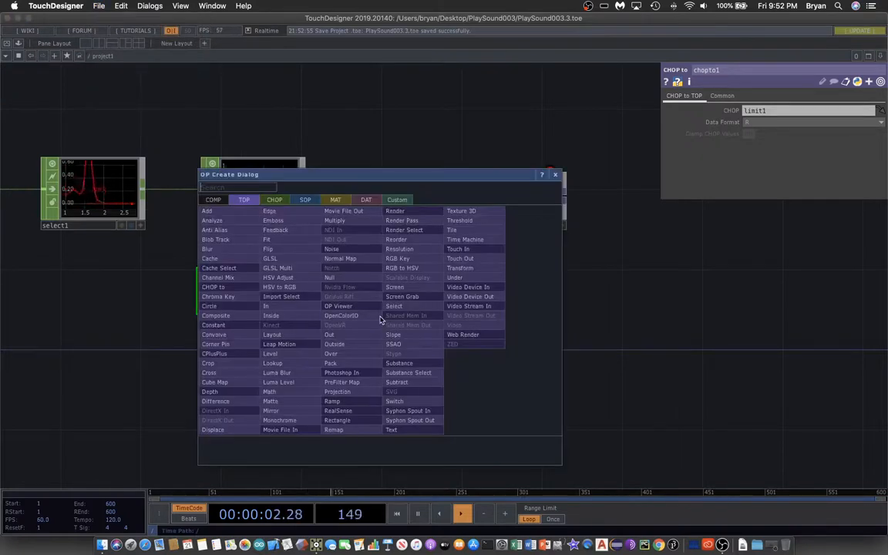
drag(347, 175, 599, 117)
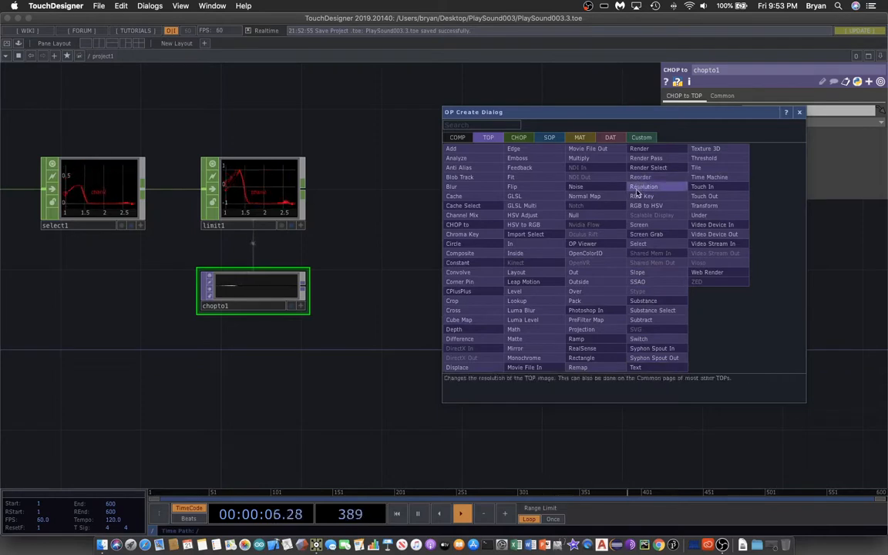
click(527, 178)
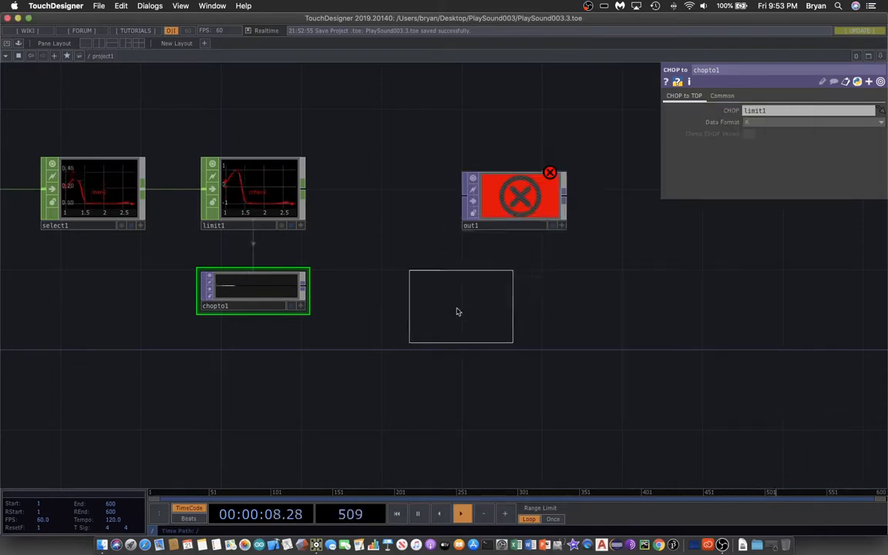
click(419, 324)
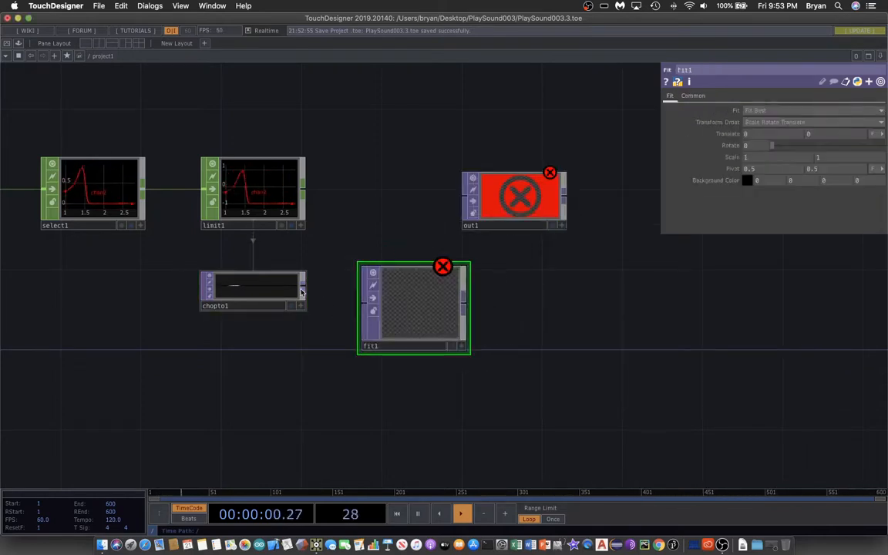
drag(342, 306, 364, 303)
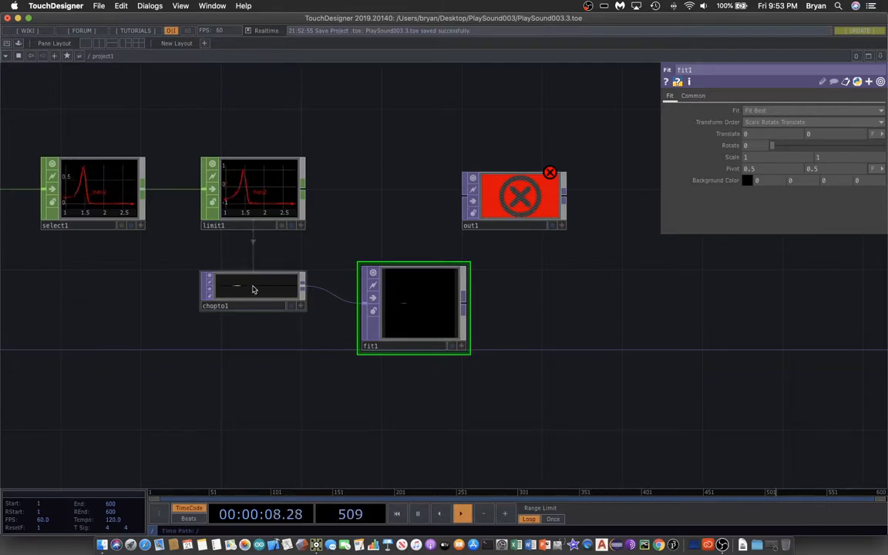
Step: Set fit1's output resolution to 1280 x 720 and align the operator with chopto1
scroll(567, 311, right, 3)
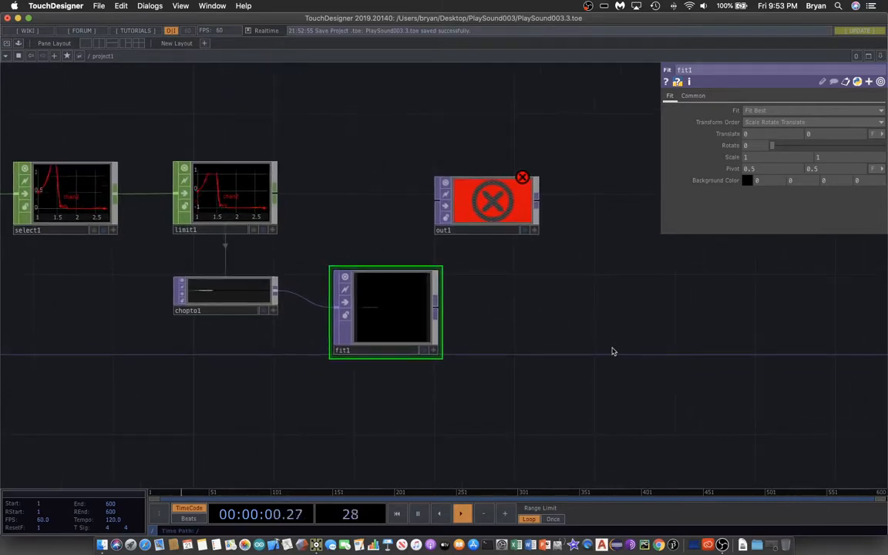
click(694, 96)
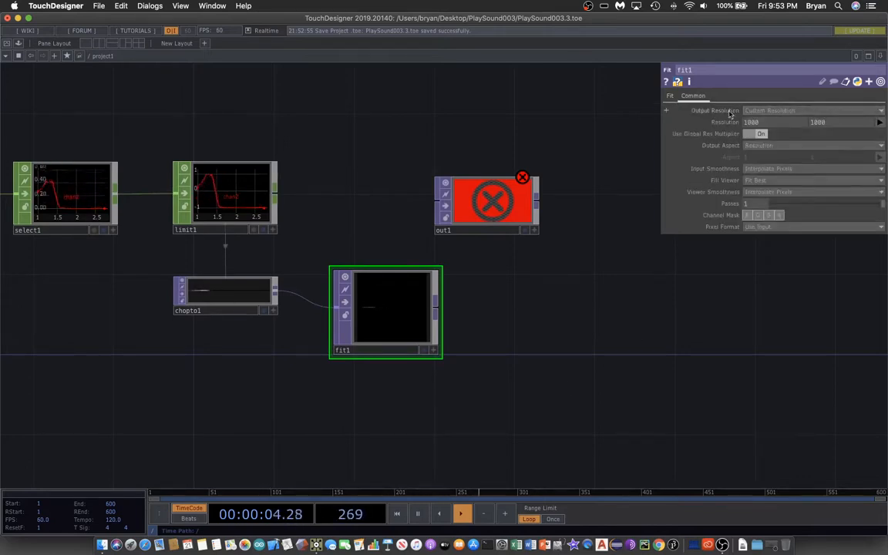
click(880, 123)
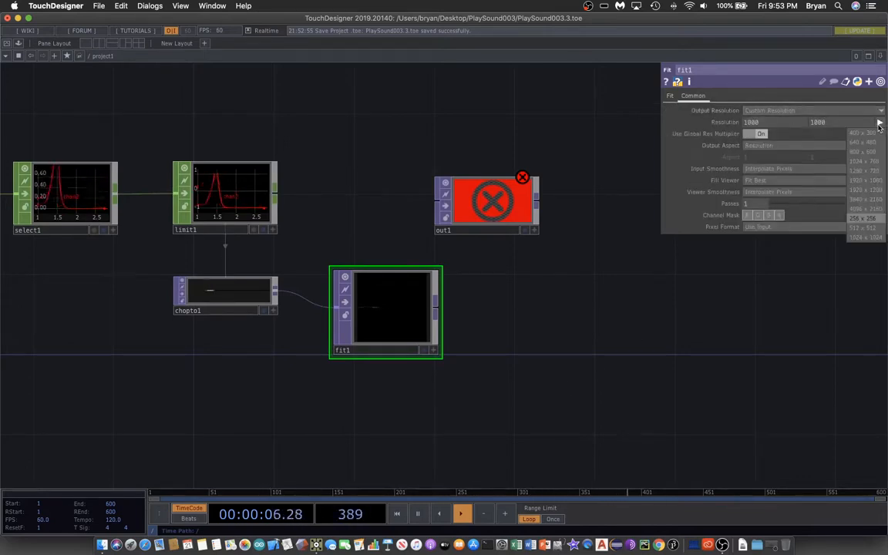
click(866, 171)
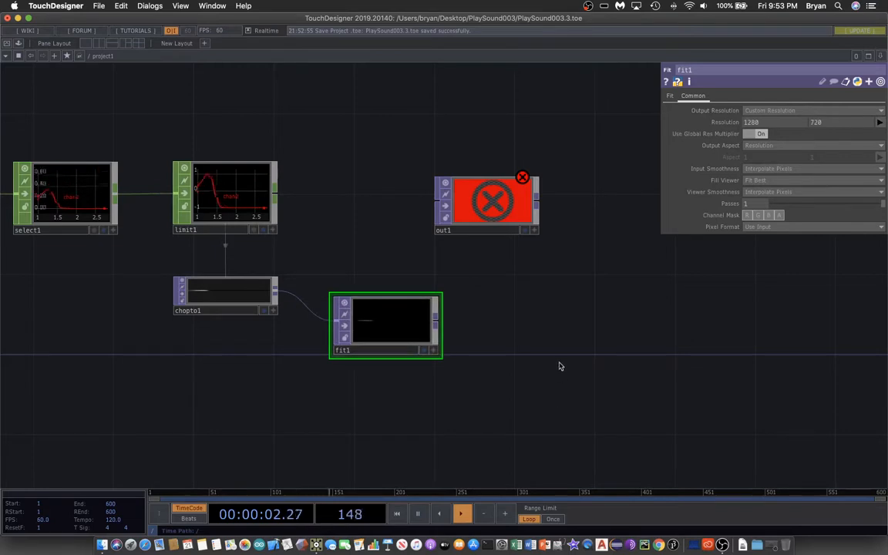
drag(407, 322, 406, 302)
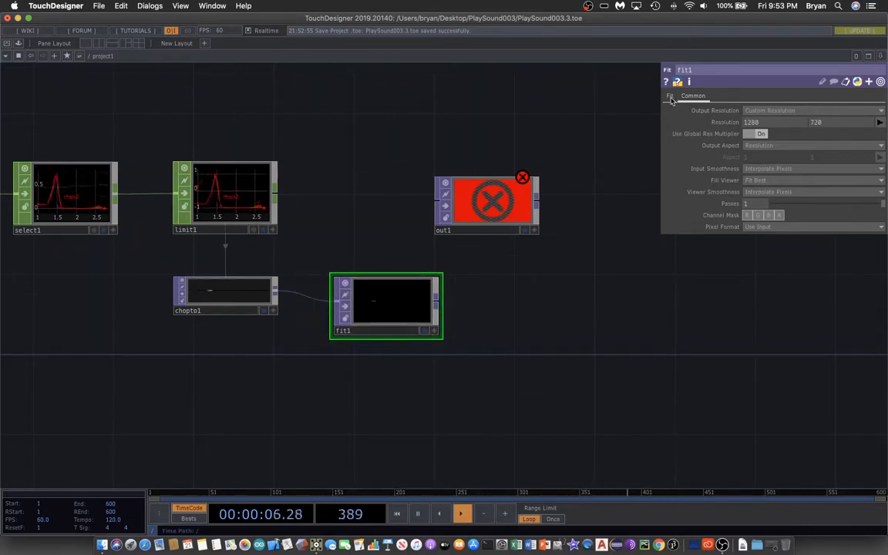
Step: Set fit1's pixel format to 8-bit fixed (RGBA) and its fit mode to Fill
click(756, 228)
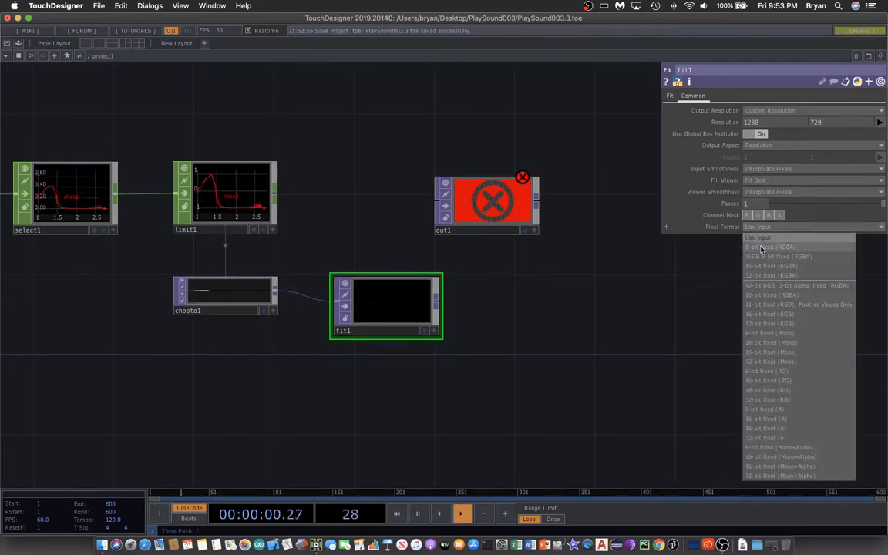
click(763, 247)
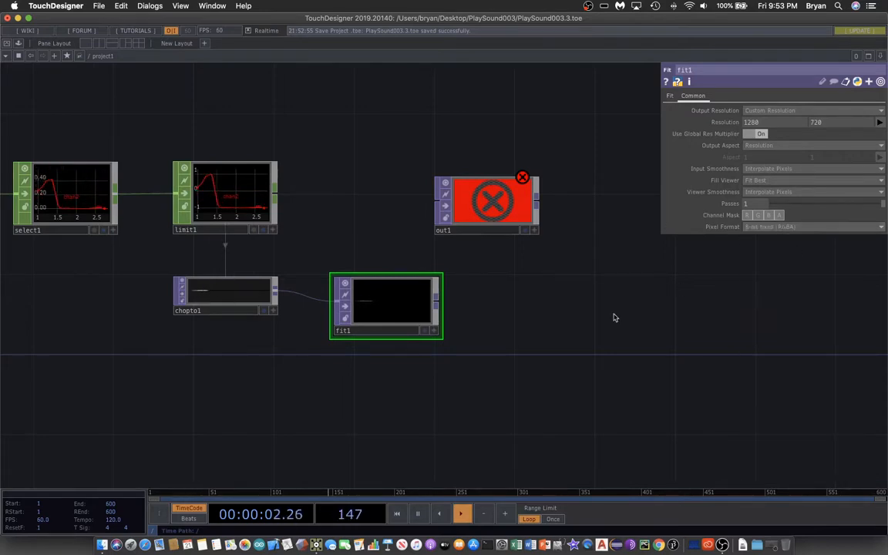
click(670, 96)
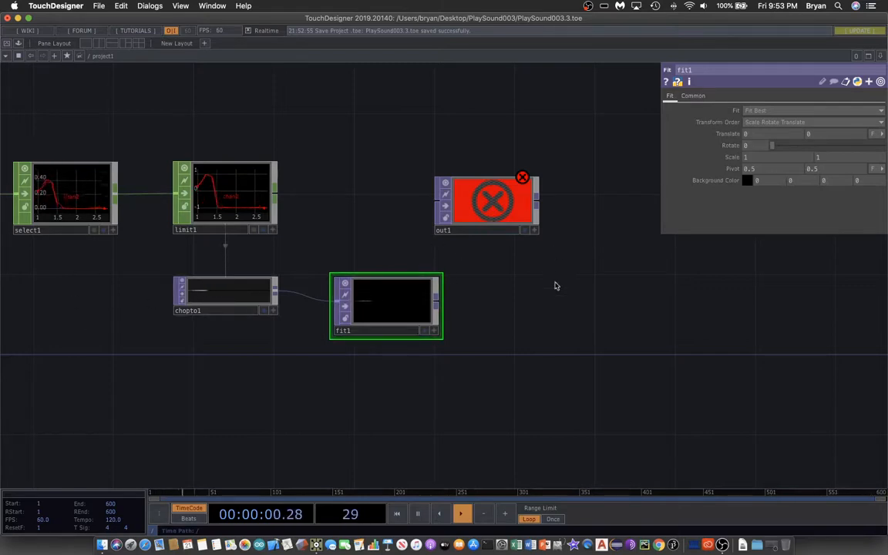
click(758, 112)
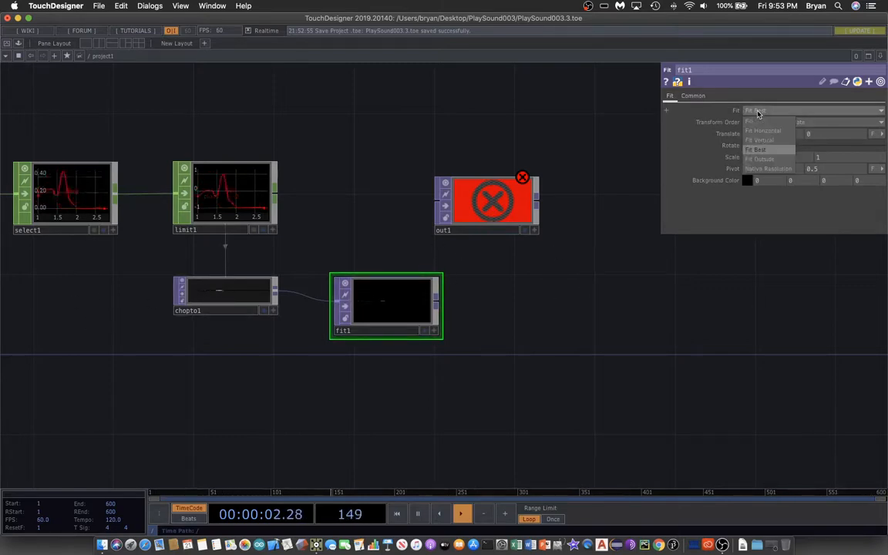
click(758, 124)
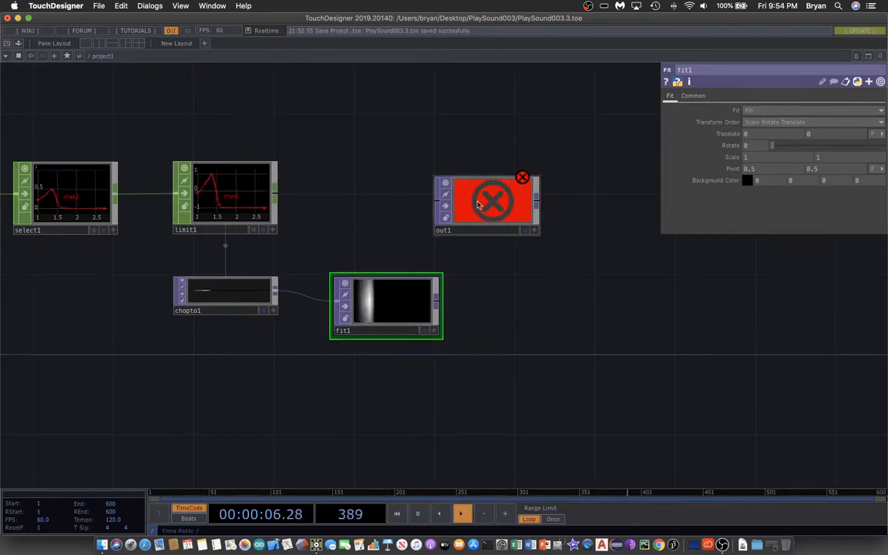
Step: Move out1 closer to fit1, feed fit1's output into it, and save the project
drag(480, 195, 540, 236)
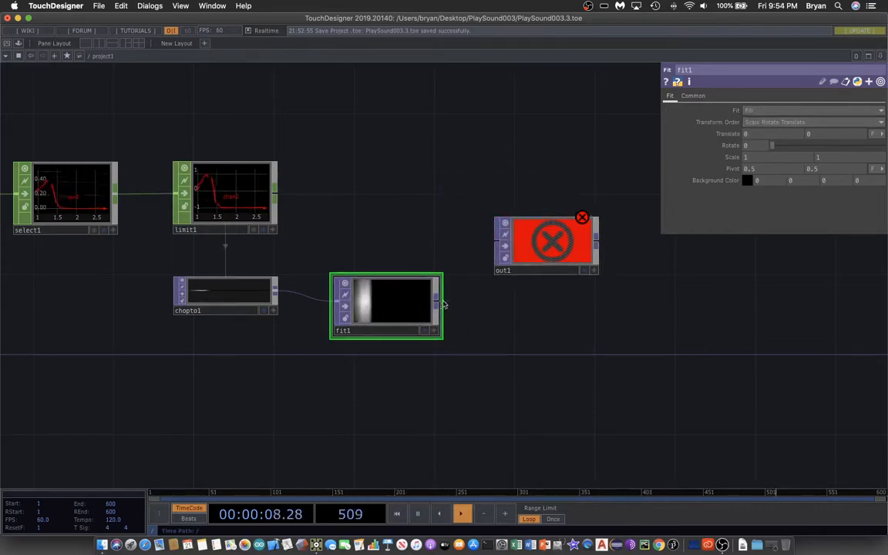
drag(444, 304, 501, 244)
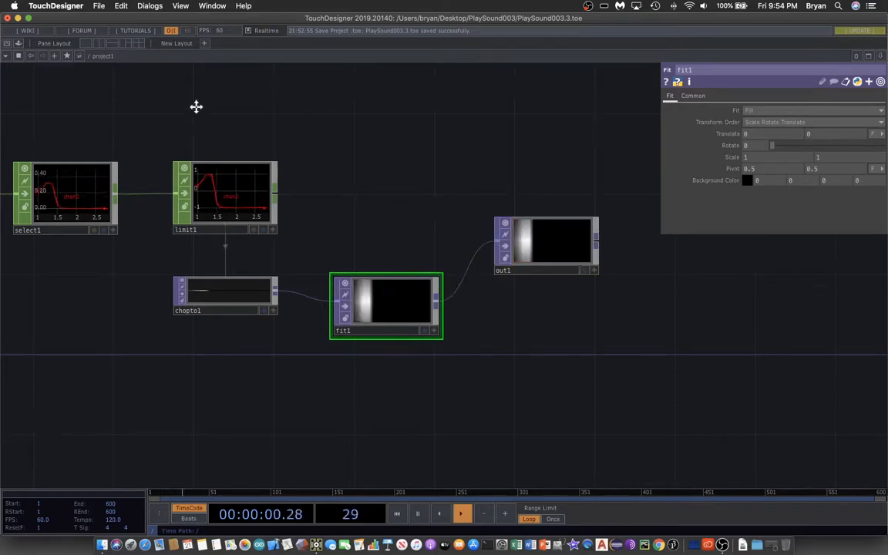
drag(197, 105, 413, 221)
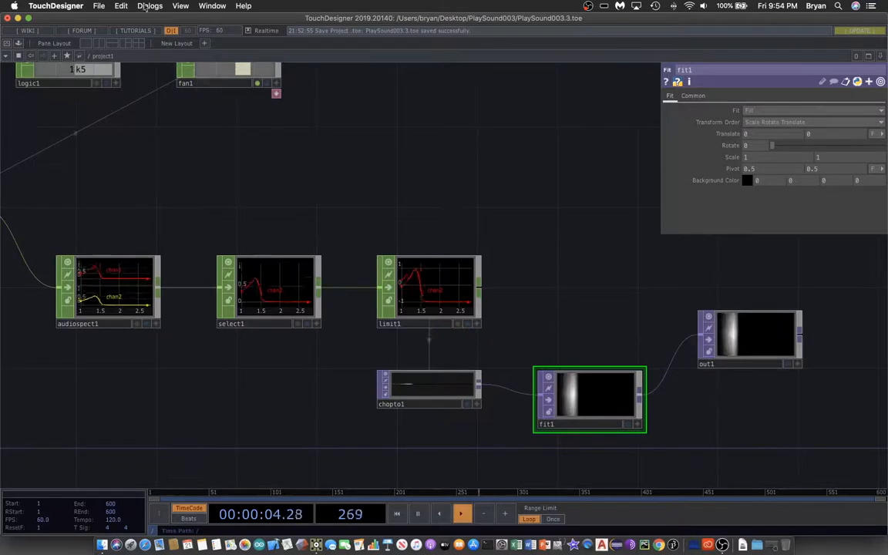
click(99, 6)
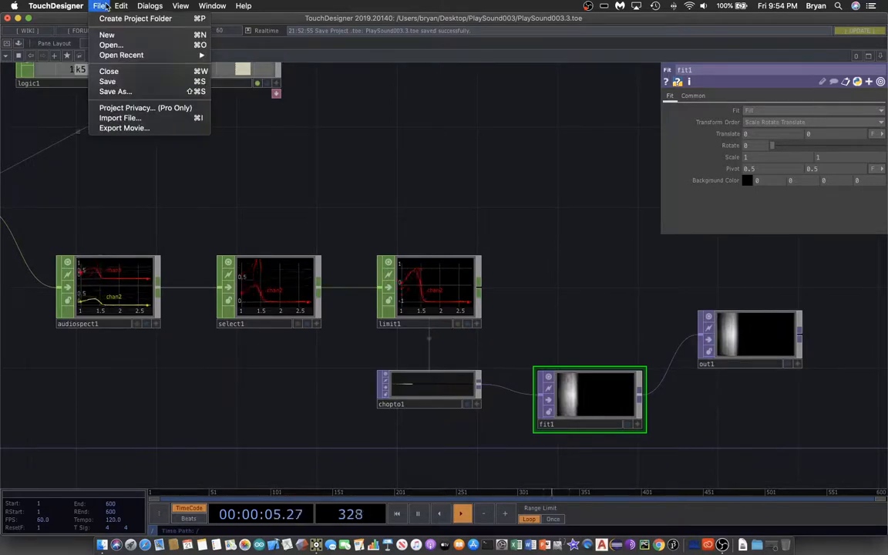
click(111, 81)
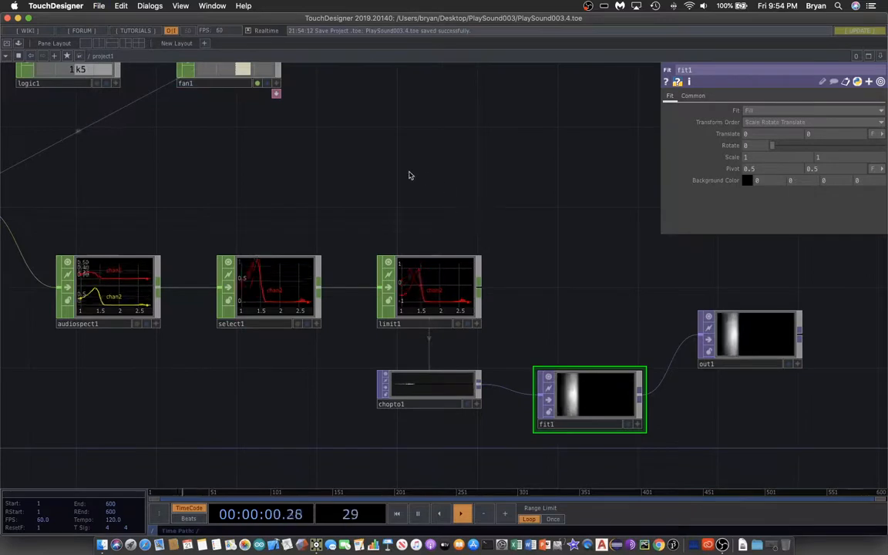
Step: At the project's root level, set the perform window's opening size to Fill and turn its borders off
click(89, 58)
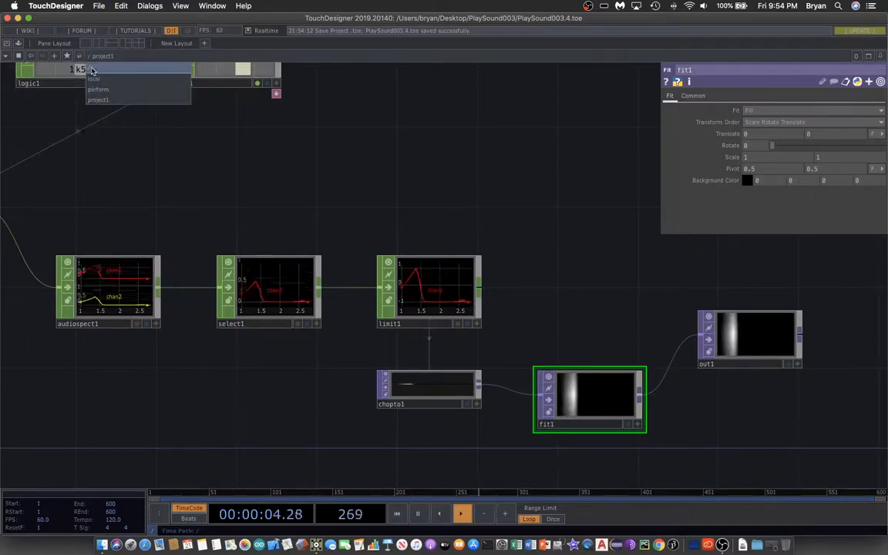
click(90, 60)
click(288, 254)
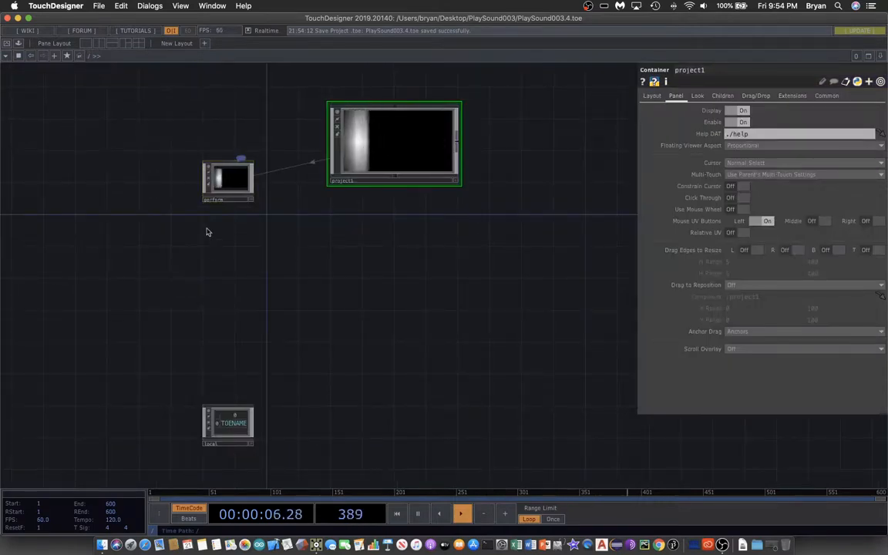
click(225, 182)
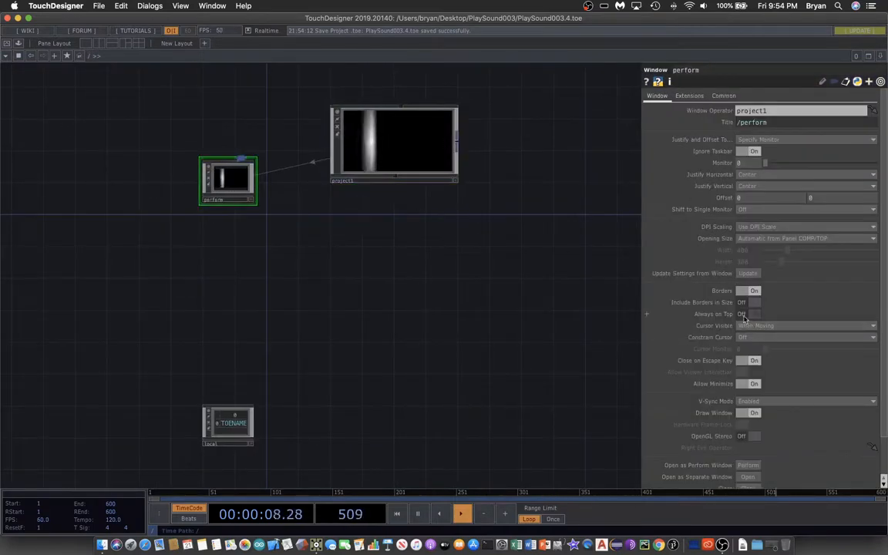
click(771, 238)
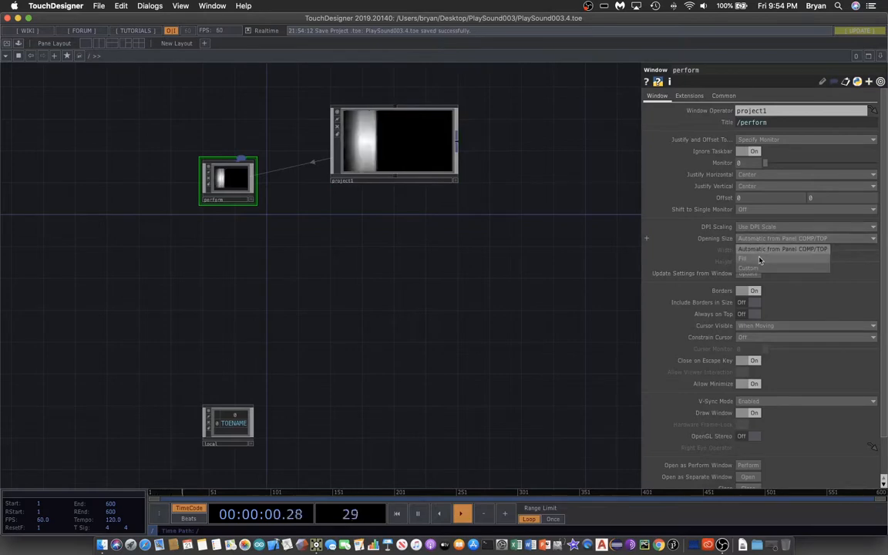
click(760, 262)
click(748, 291)
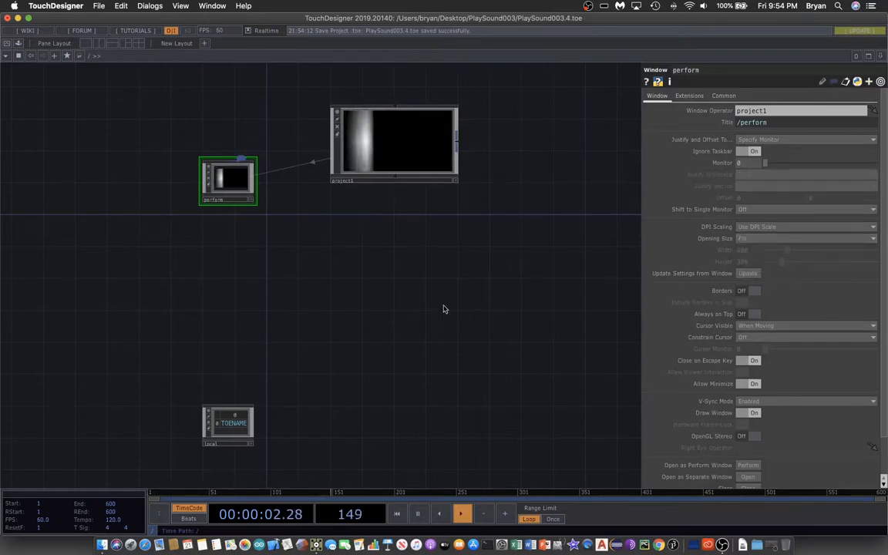
Step: Return inside the project1 container and save the project
double_click(390, 135)
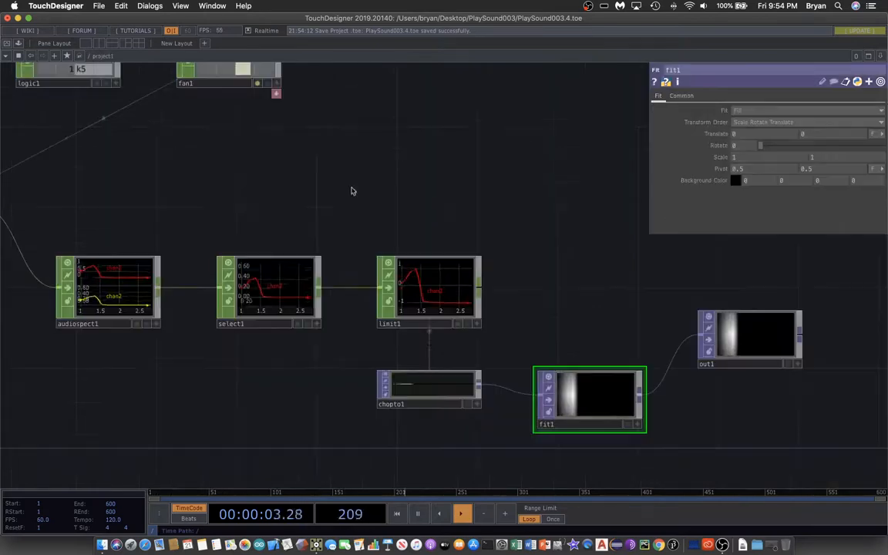
click(98, 6)
click(108, 81)
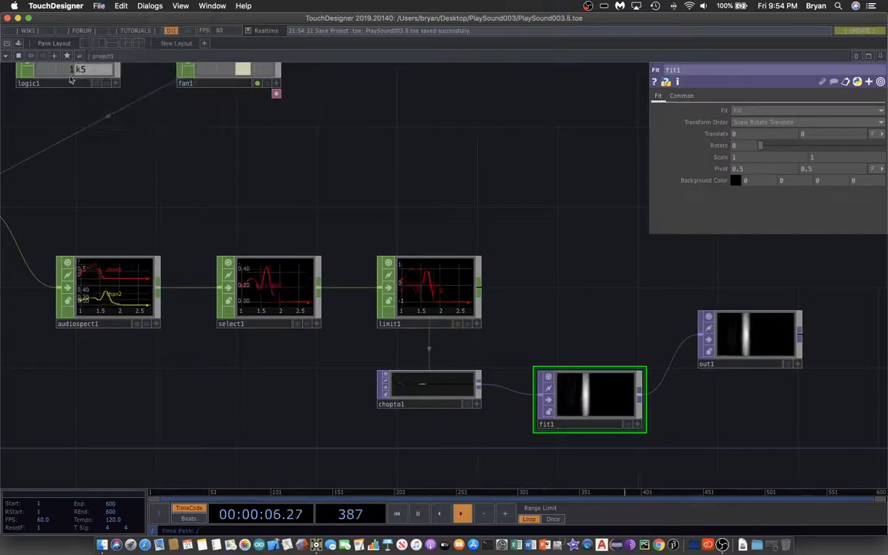
Step: Enter Perform Mode to view the spectrum image full screen and raise the system volume by four levels
click(6, 44)
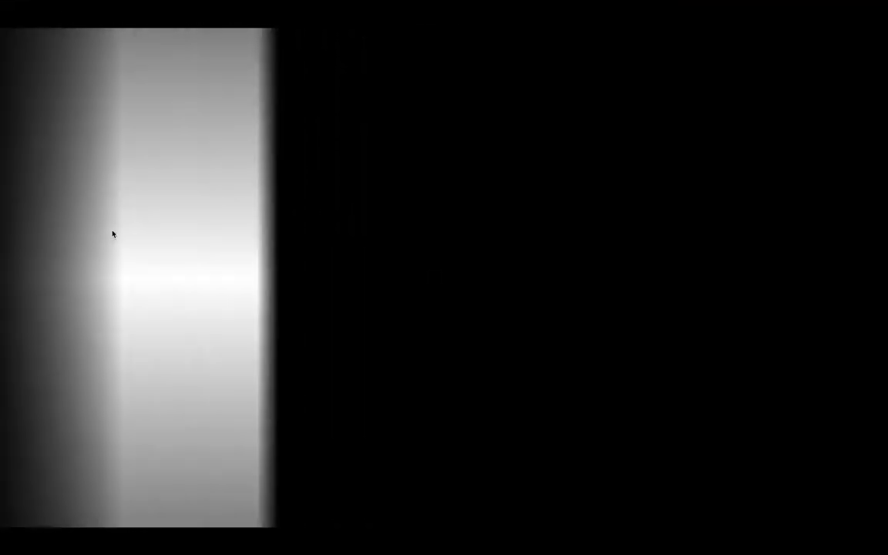
key(XF86AudioRaiseVolume)
key(XF86AudioRaiseVolume)
key(XF86AudioRaiseVolume)
key(XF86AudioRaiseVolume)
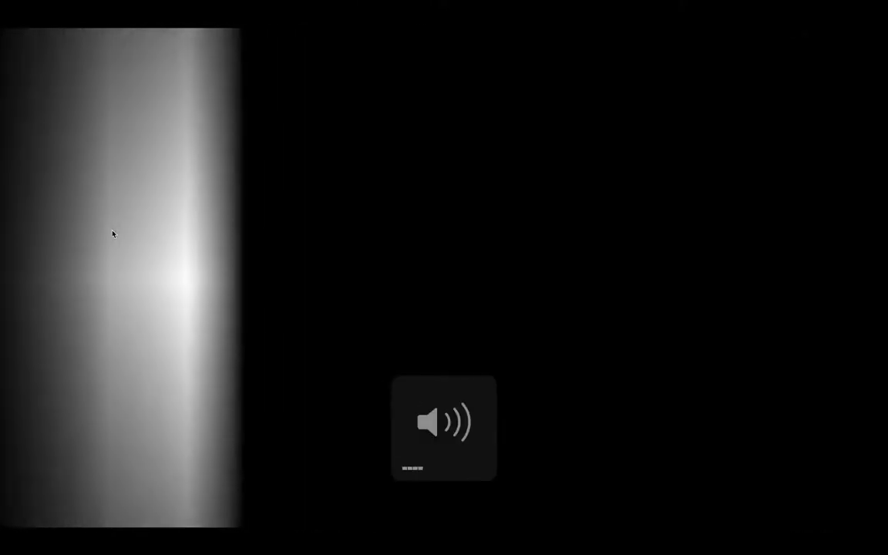